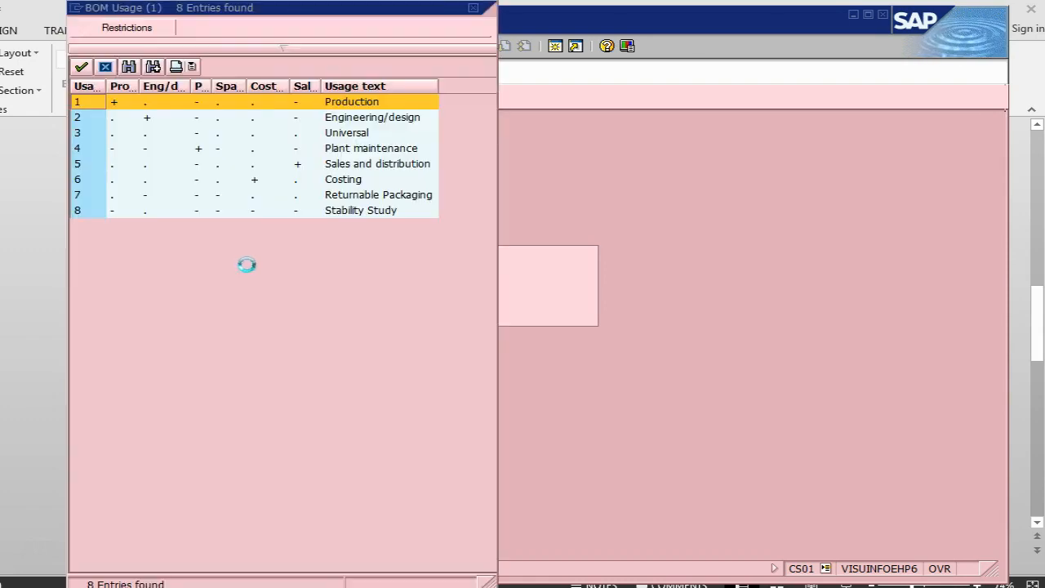
- Set the BOM usage to 4 (Plant maintenance), replace the material with cpu and proceed to the item overview
click(358, 148)
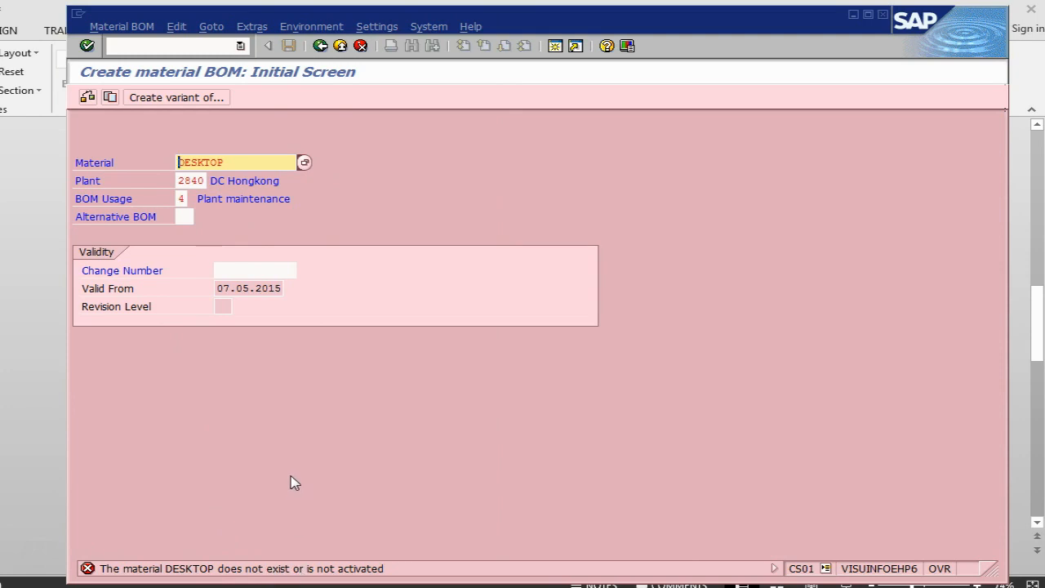
click(269, 162)
key(BackSpace)
key(BackSpace)
key(BackSpace)
key(BackSpace)
key(BackSpace)
key(BackSpace)
key(BackSpace)
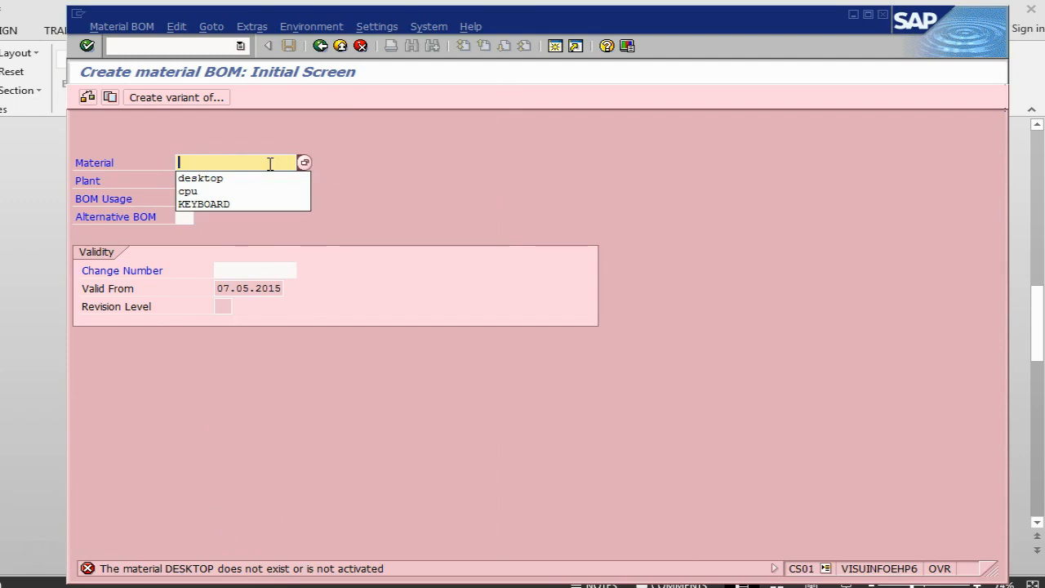
text(cpu)
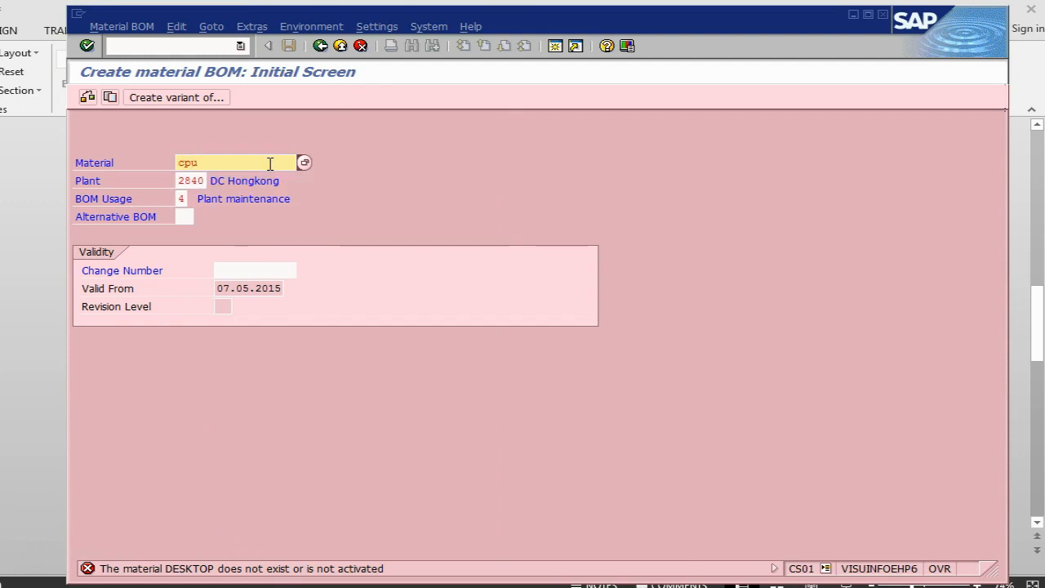
click(274, 163)
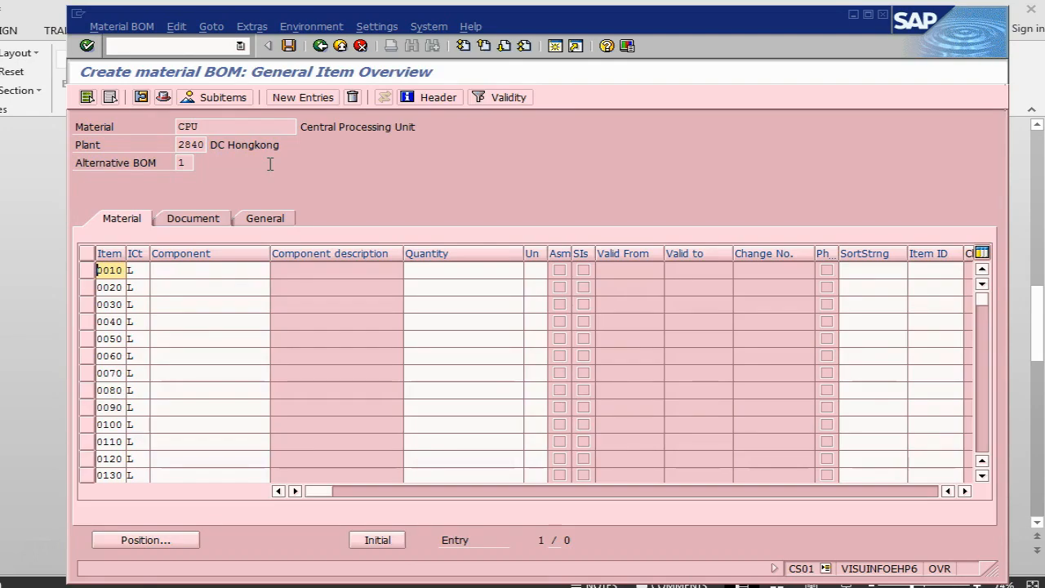
- Check the PowerPoint slide for the item settings and set the item category of BOM item 0010 to I (PM structure element)
key(alt+Tab)
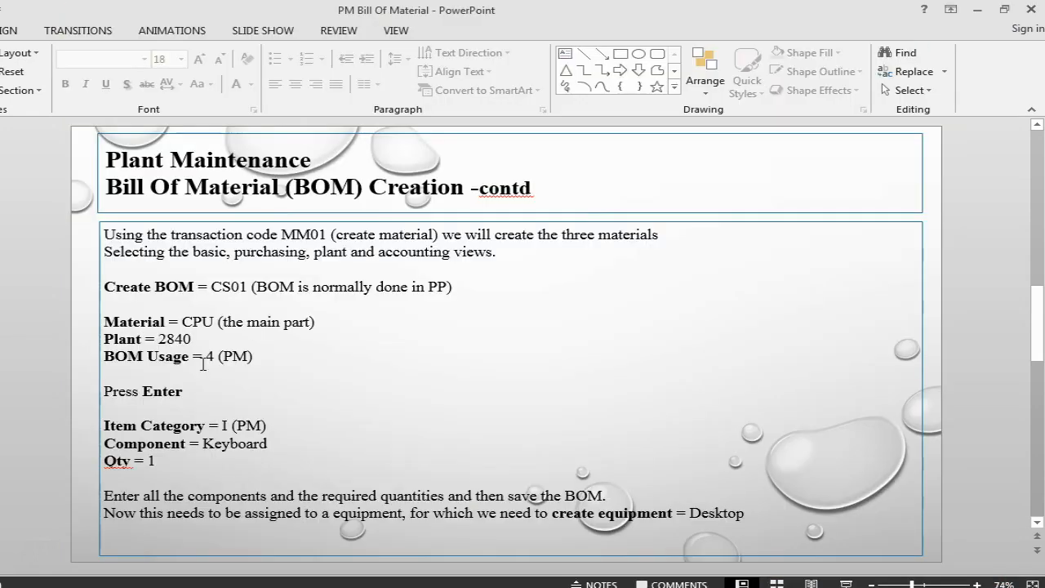
key(alt+Tab)
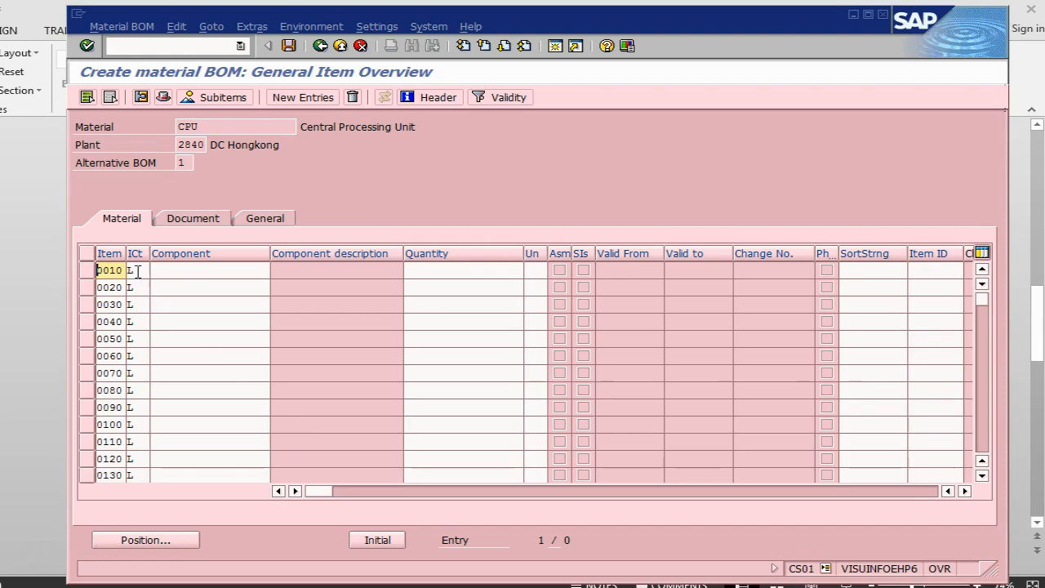
click(131, 270)
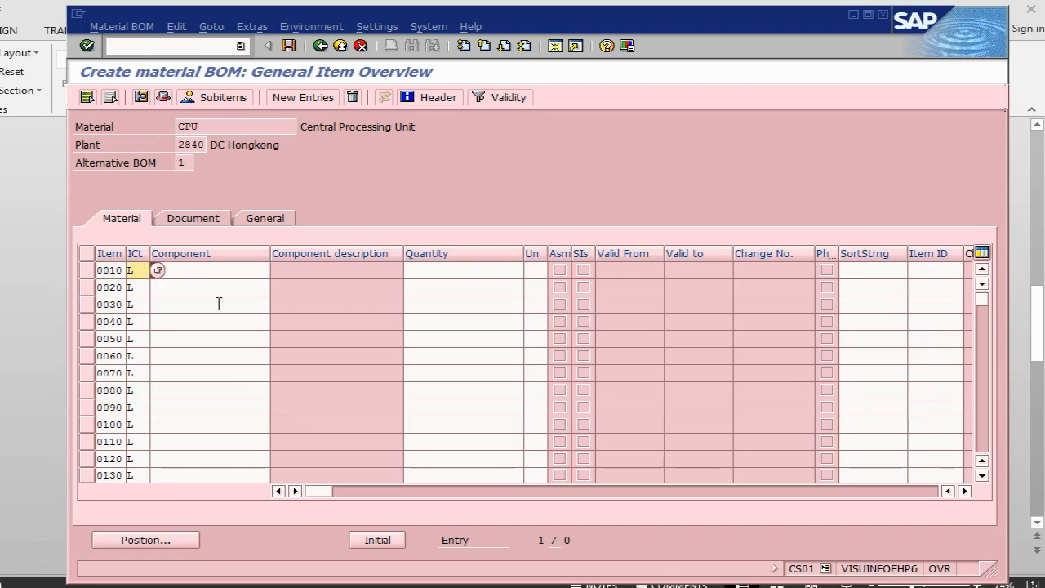
click(160, 271)
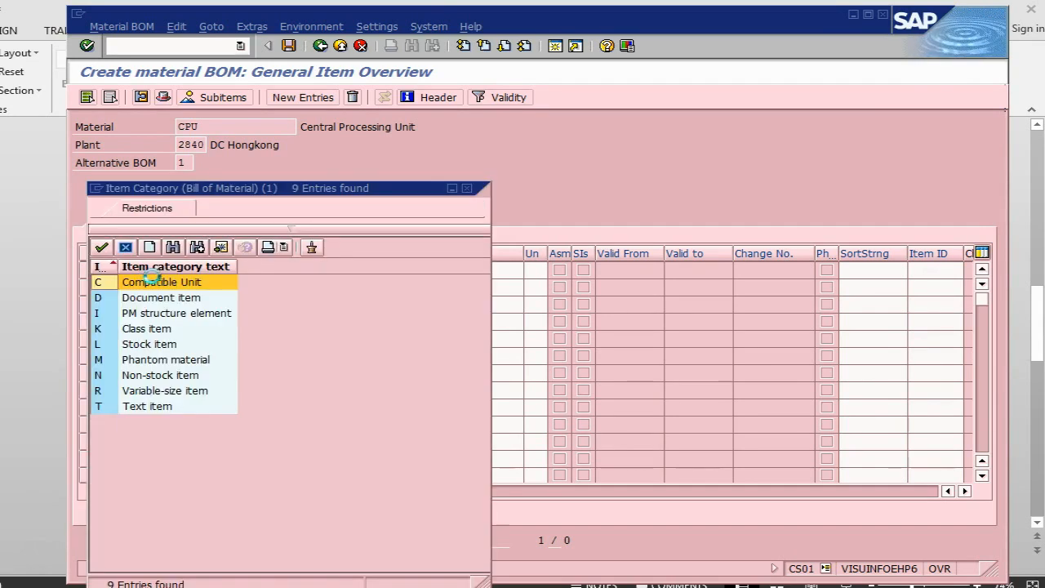
key(alt+Tab)
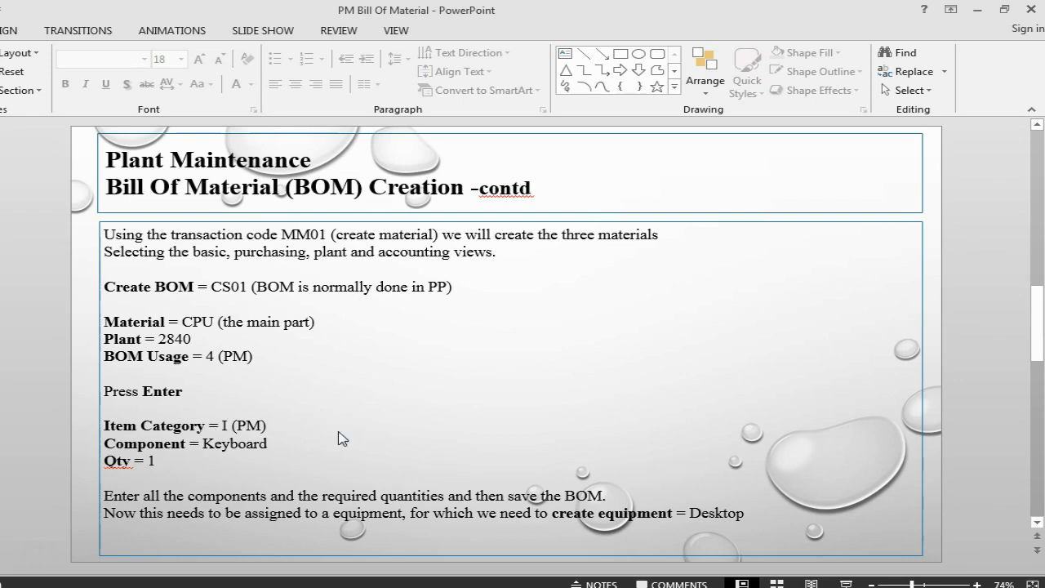
key(alt+Tab)
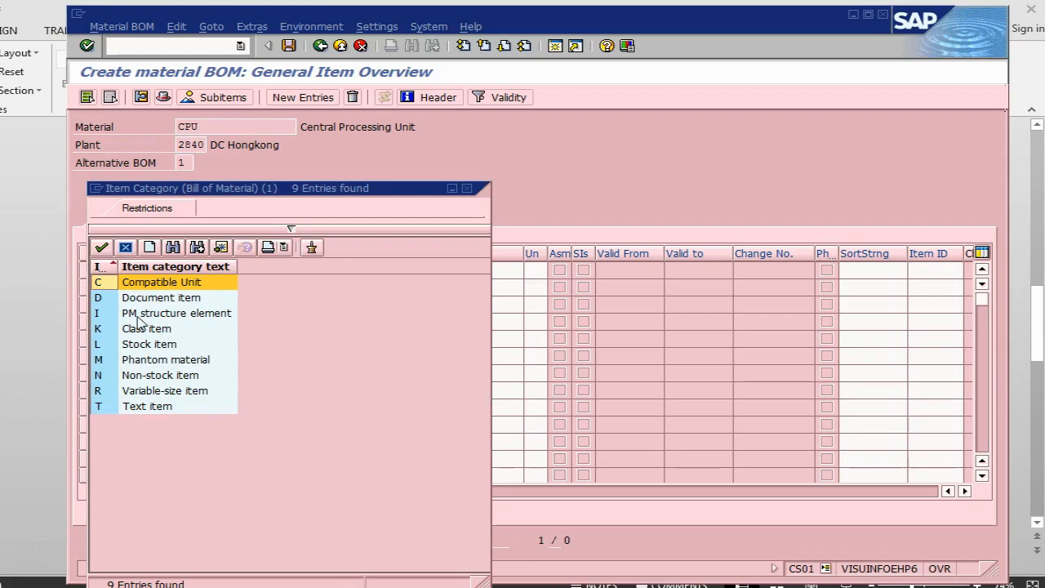
double_click(137, 315)
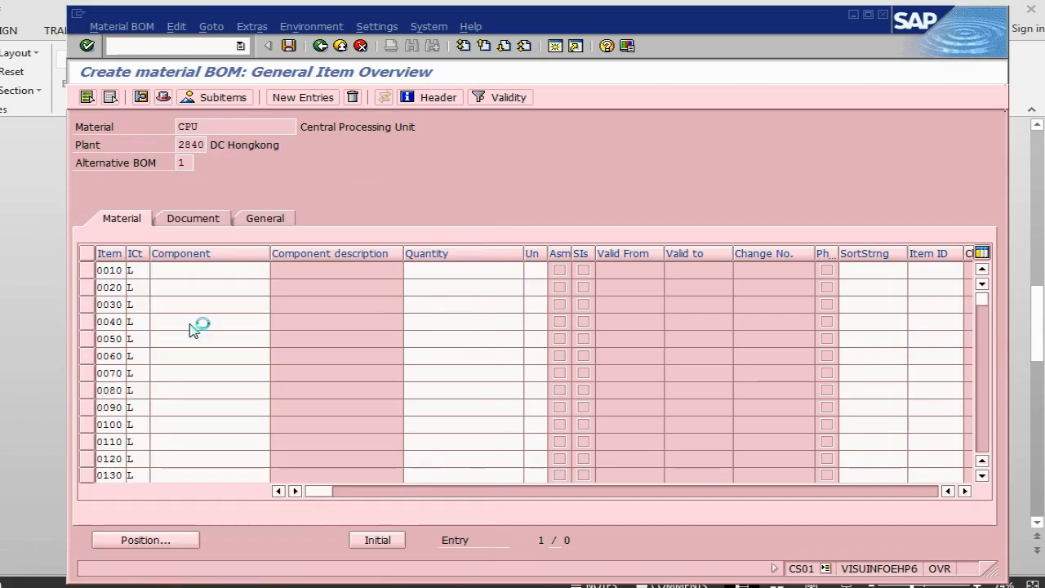
- Enter Monitor as the component of item 0010 with quantity 1, consulting the PowerPoint slide
click(200, 269)
key(alt+Tab)
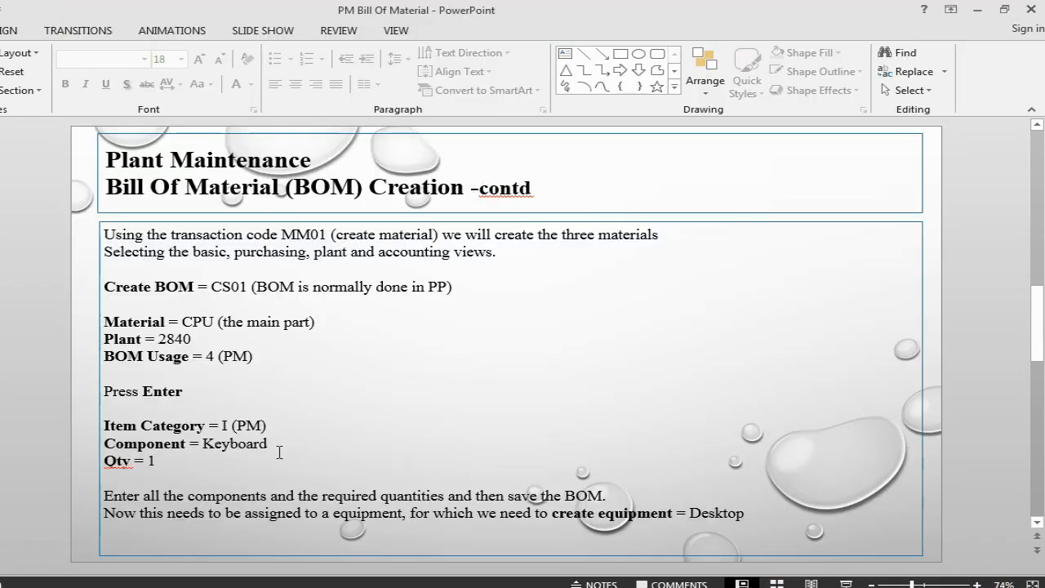
key(alt+Tab)
text(Moni)
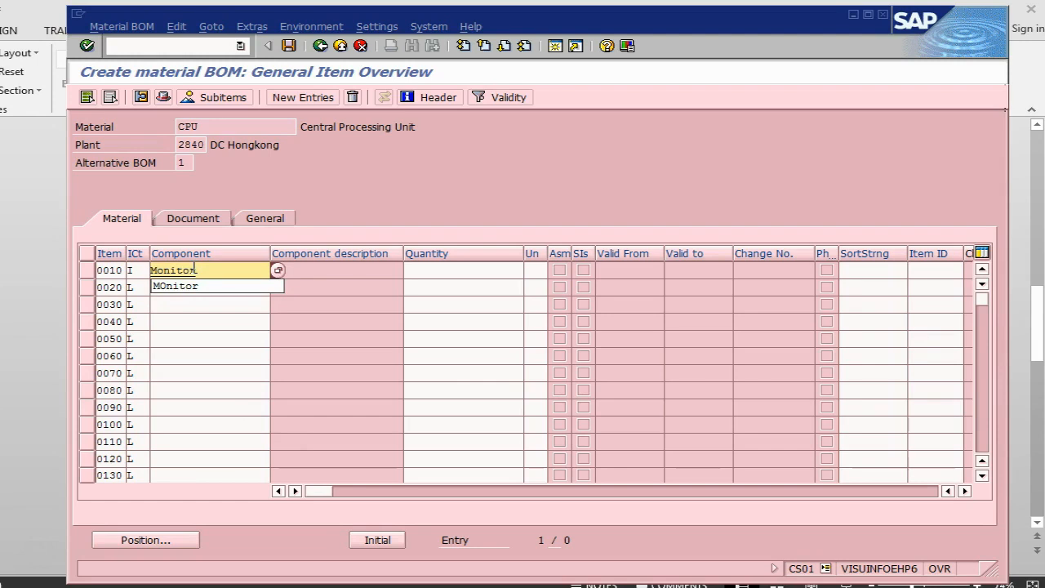
click(444, 269)
text(1)
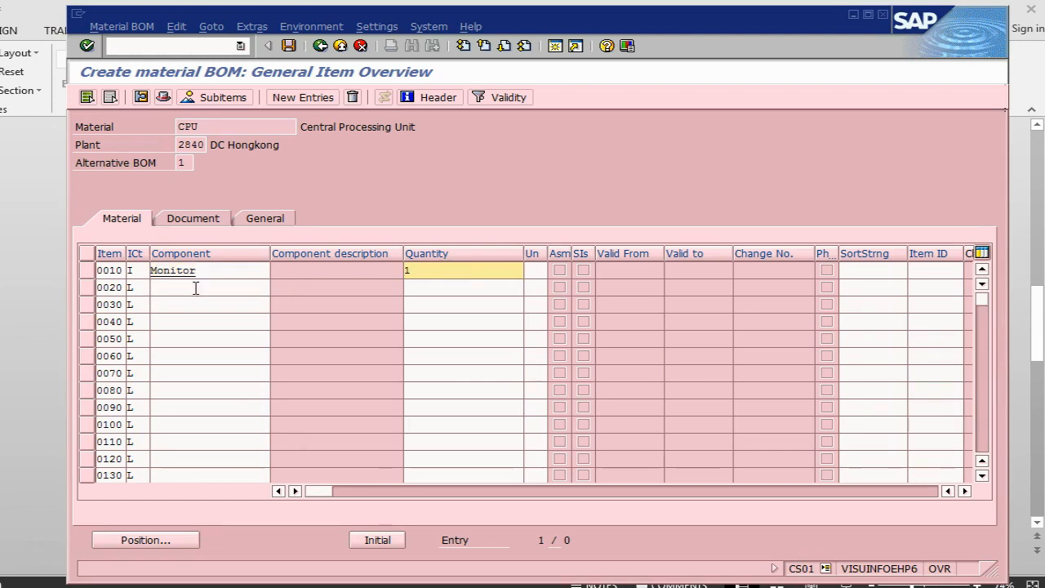
- Fill in item 0020 with item category I, component keyboard and quantity 1
click(129, 287)
text(i)
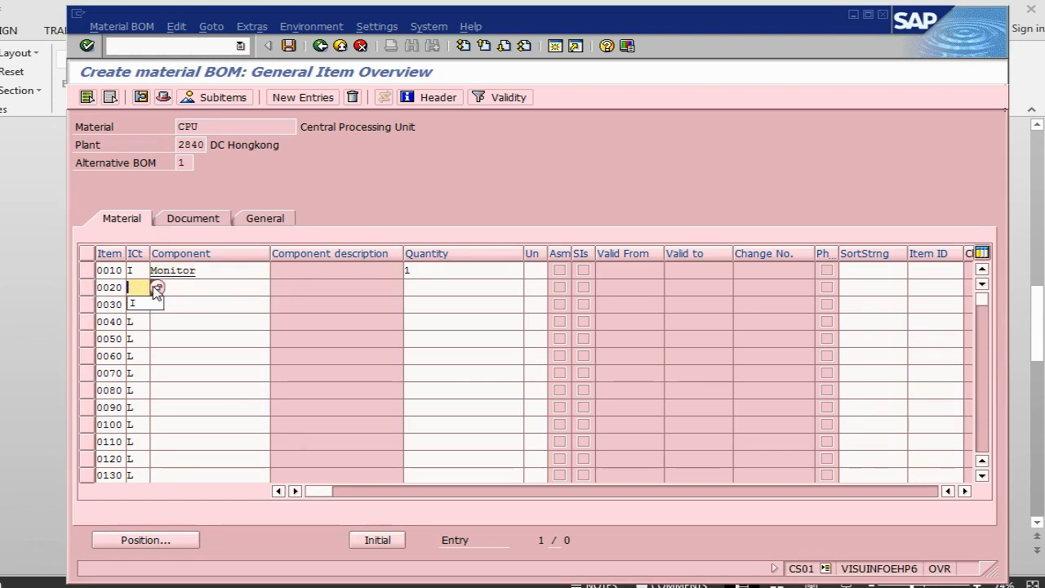
click(182, 290)
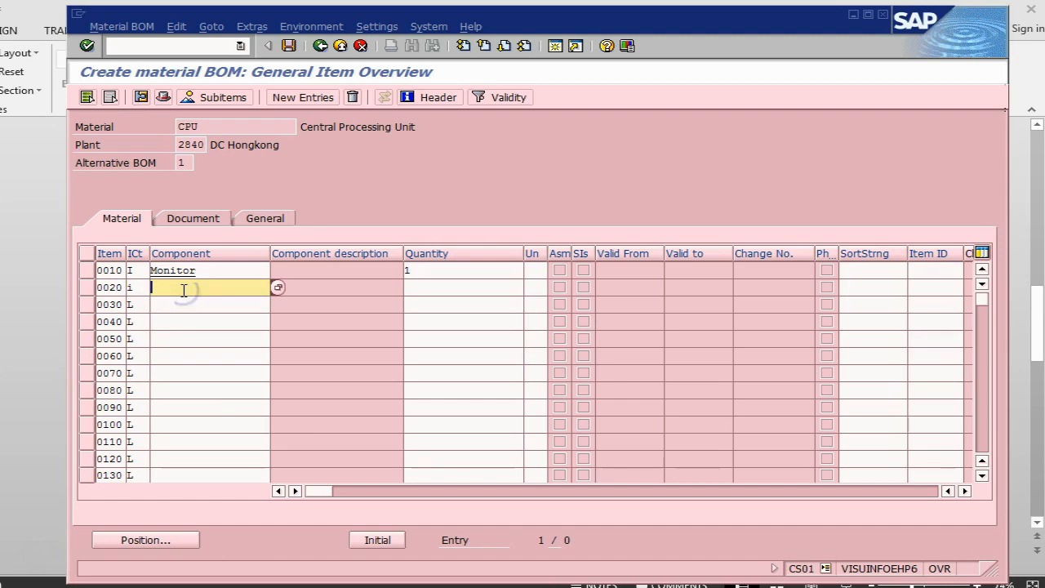
text(key)
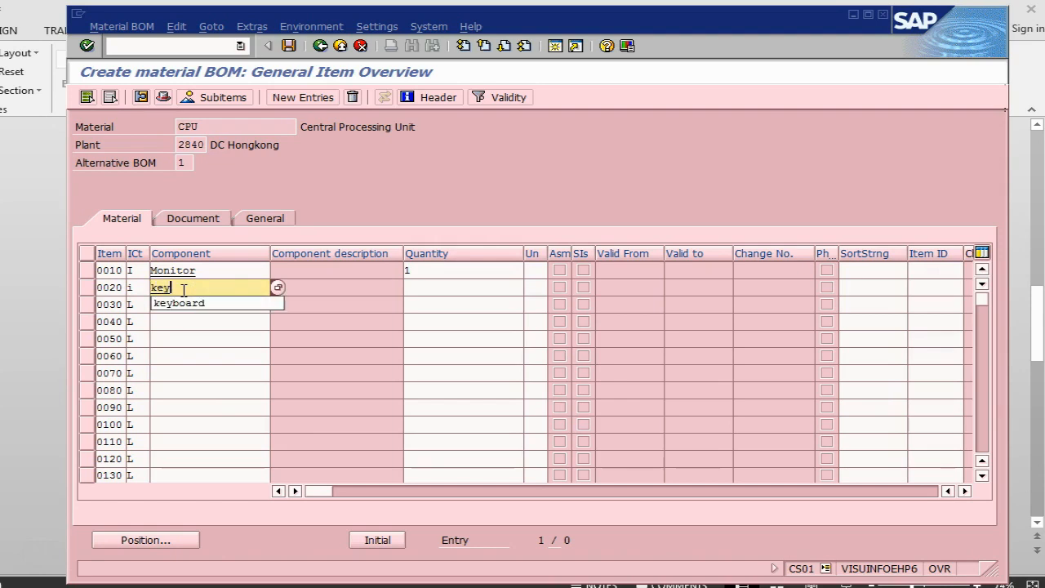
text(board)
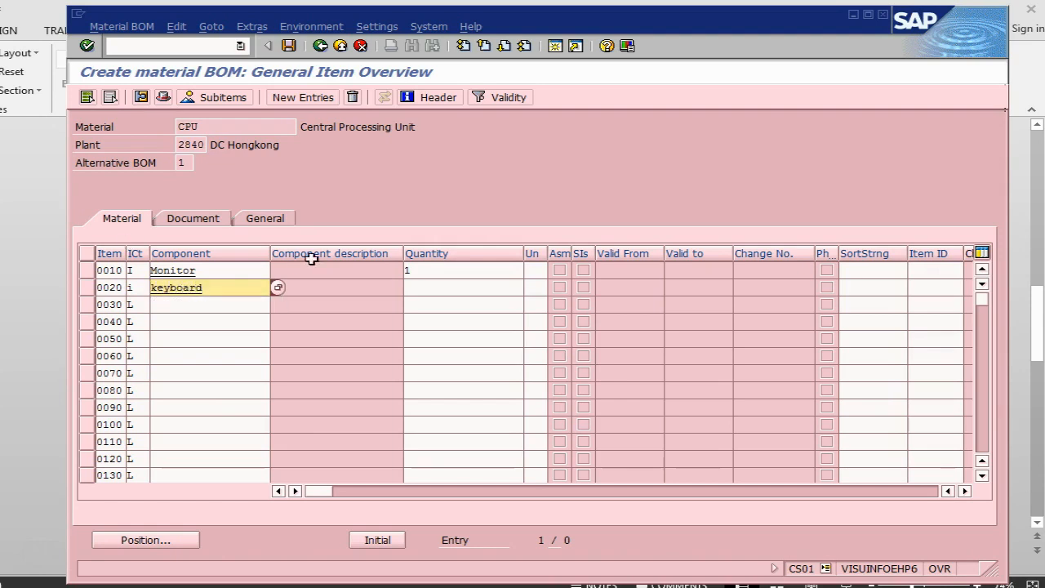
click(440, 288)
text(1)
- Fill in item 0030 with component mounse, item category I and quantity 1, check the PowerPoint slide and validate the items
click(219, 305)
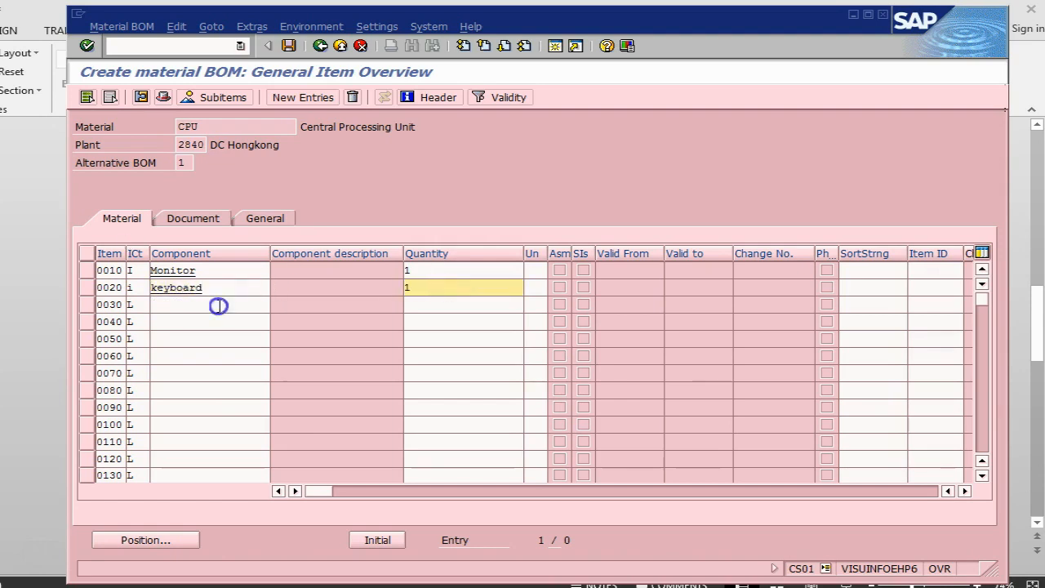
text(mounse)
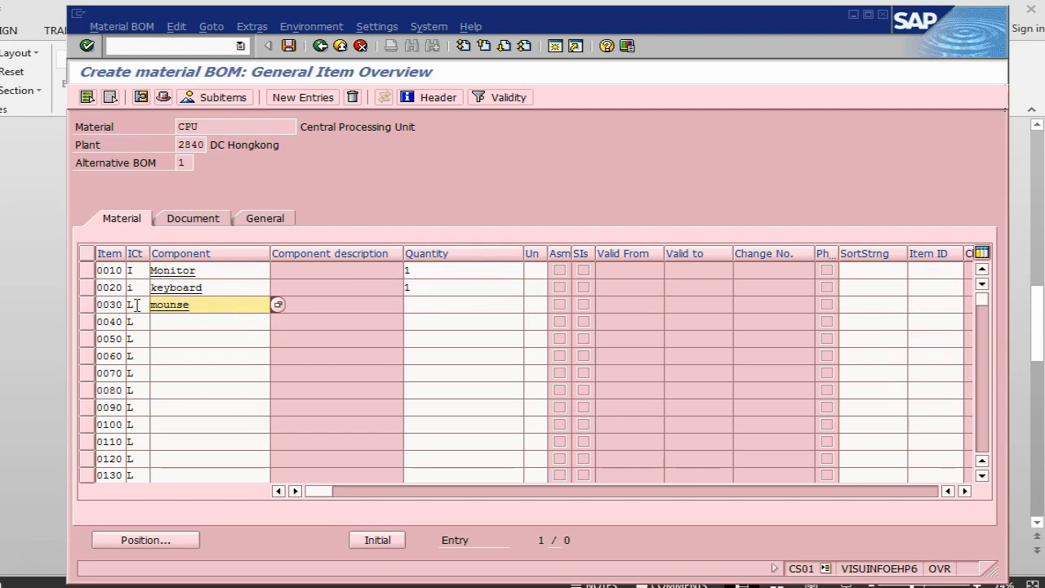
click(136, 304)
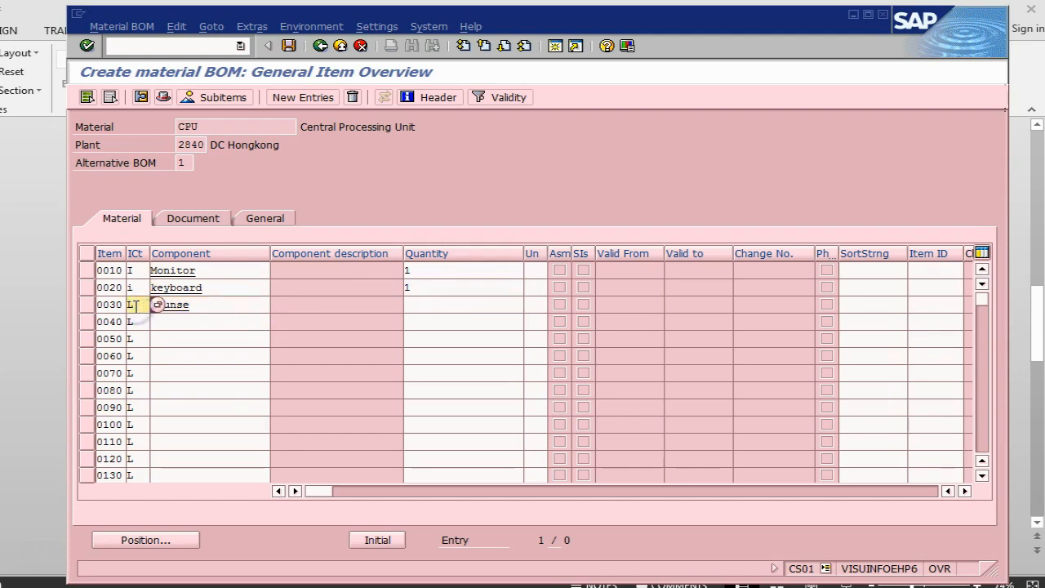
text(i)
click(434, 306)
text(1)
key(alt+Tab)
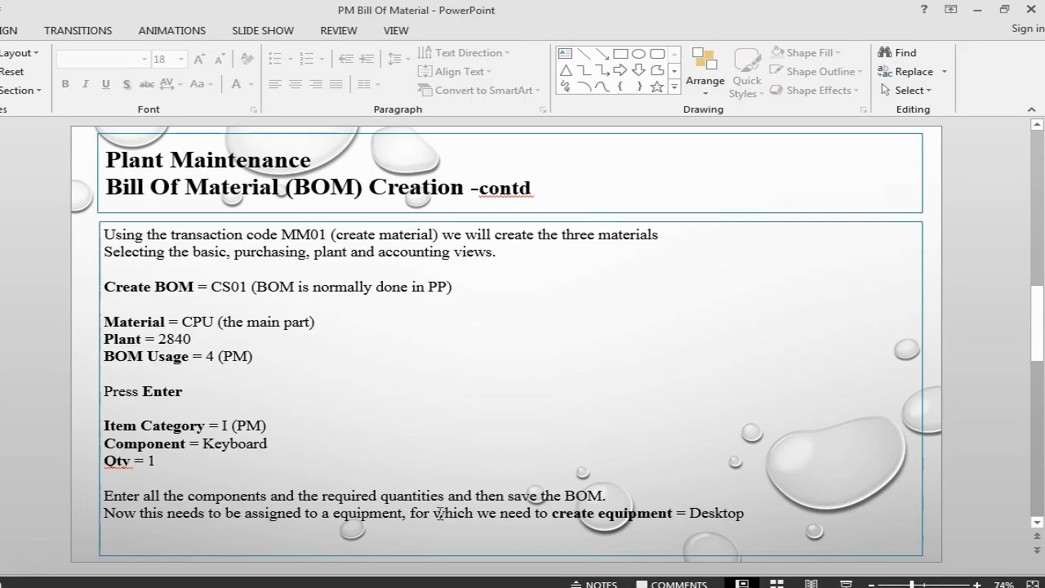
key(alt+Tab)
key(Return)
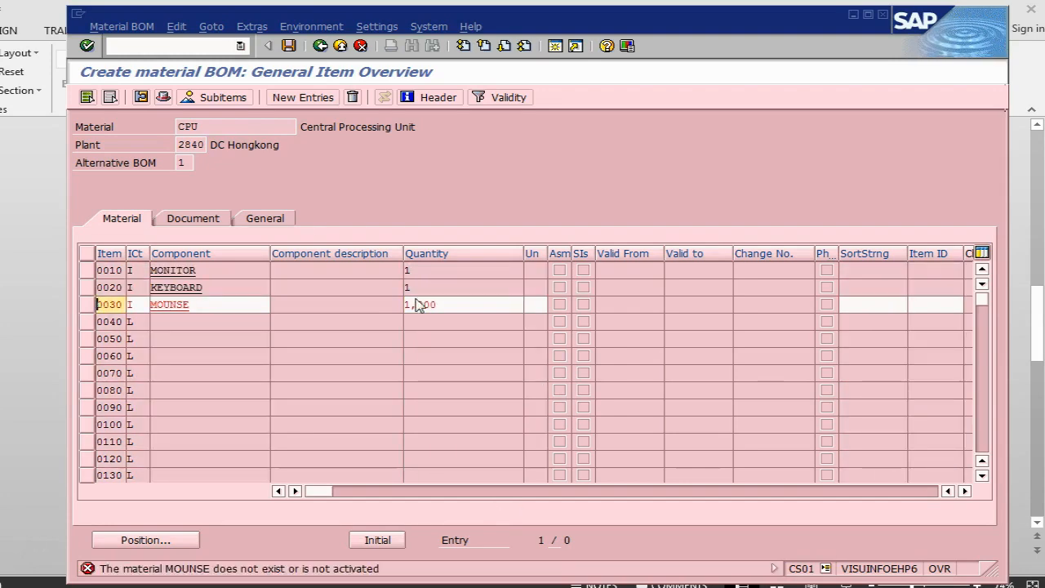
- Correct the component of item 0030 to MOUSE and validate the item list again
click(178, 303)
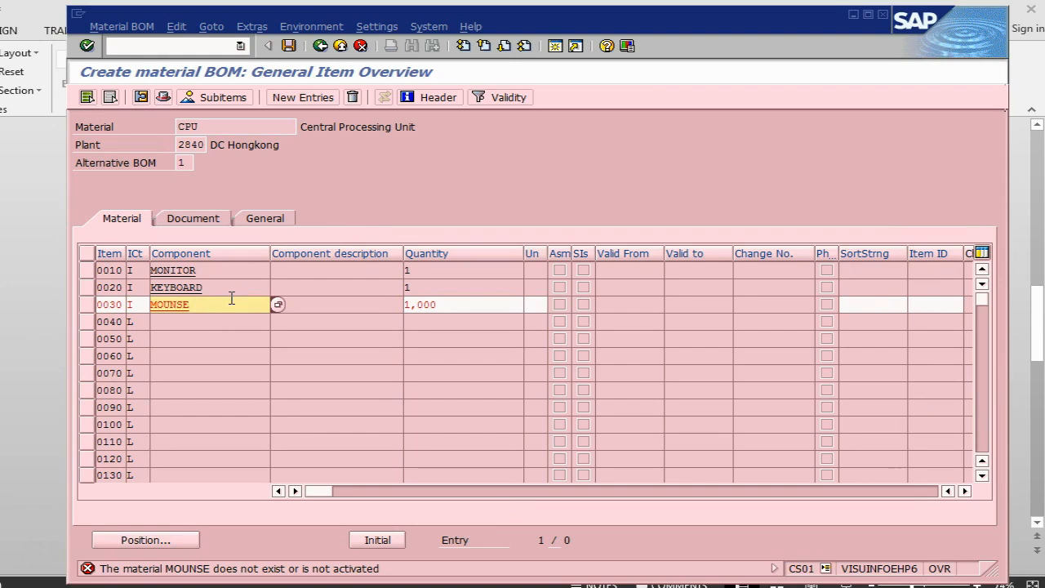
key(BackSpace)
key(Return)
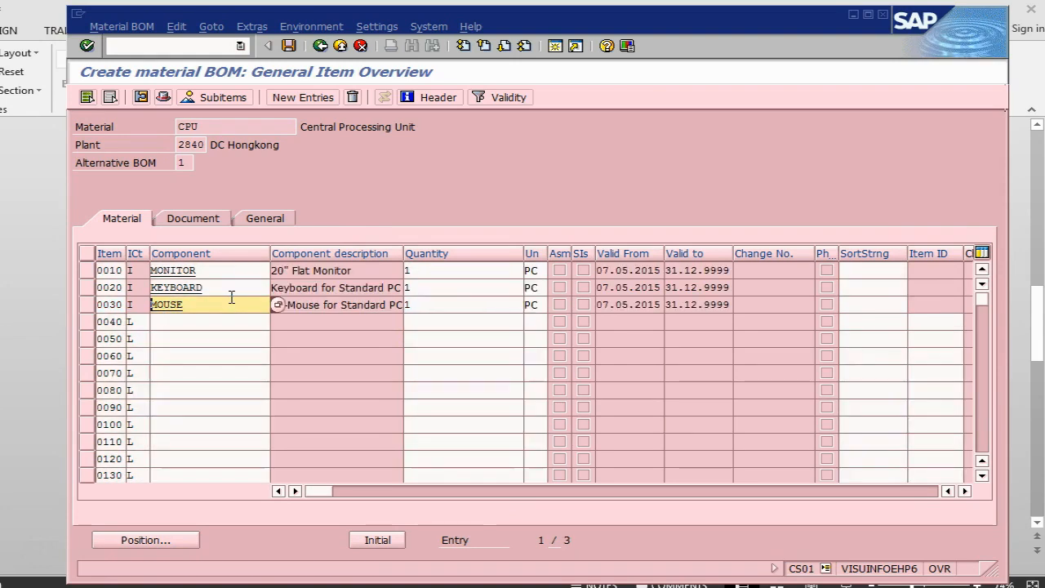
- Glance at the PowerPoint slide and save the material BOM for the CPU
key(alt+Tab)
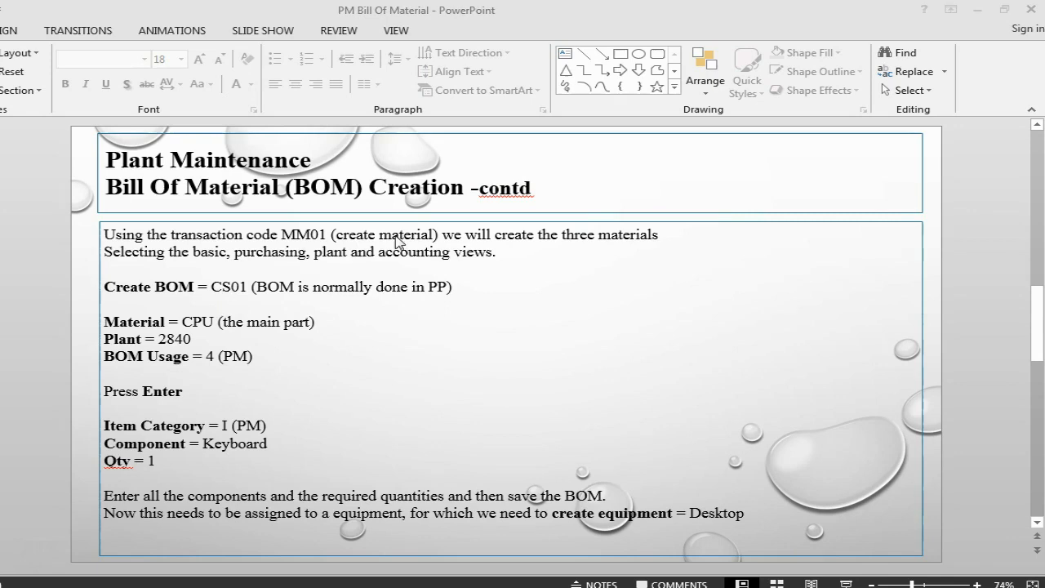
key(alt+Tab)
click(286, 46)
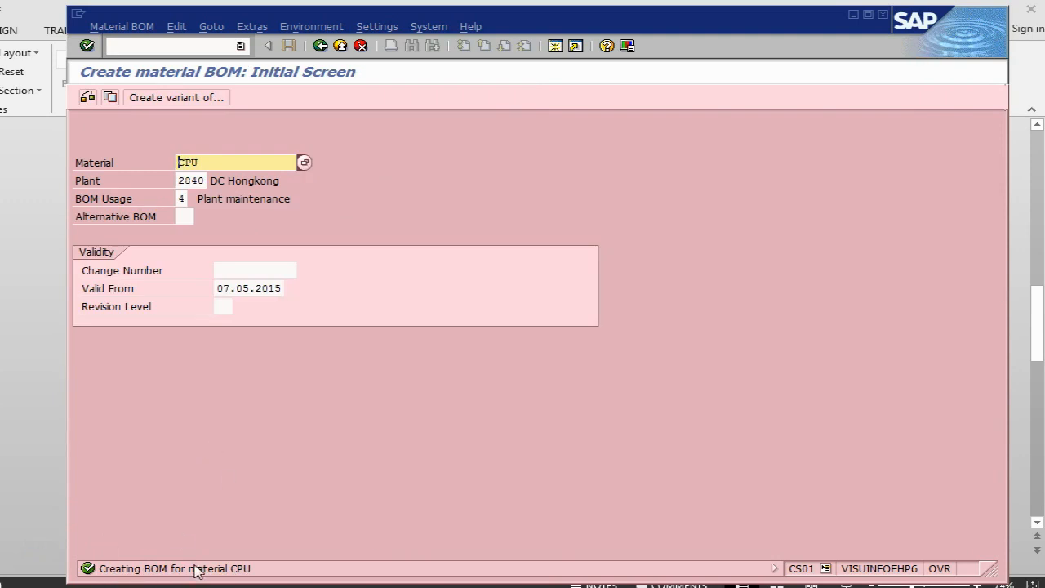
- Read the next PowerPoint slide about equipment creation and start the equipment creation transaction in SAP with /nie01
key(alt+Tab)
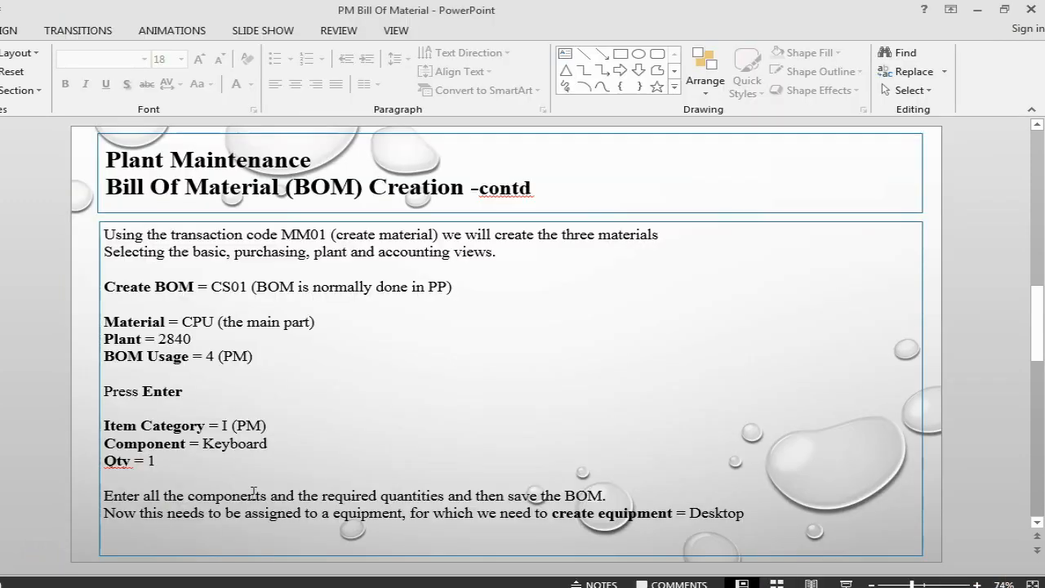
key(Page_Down)
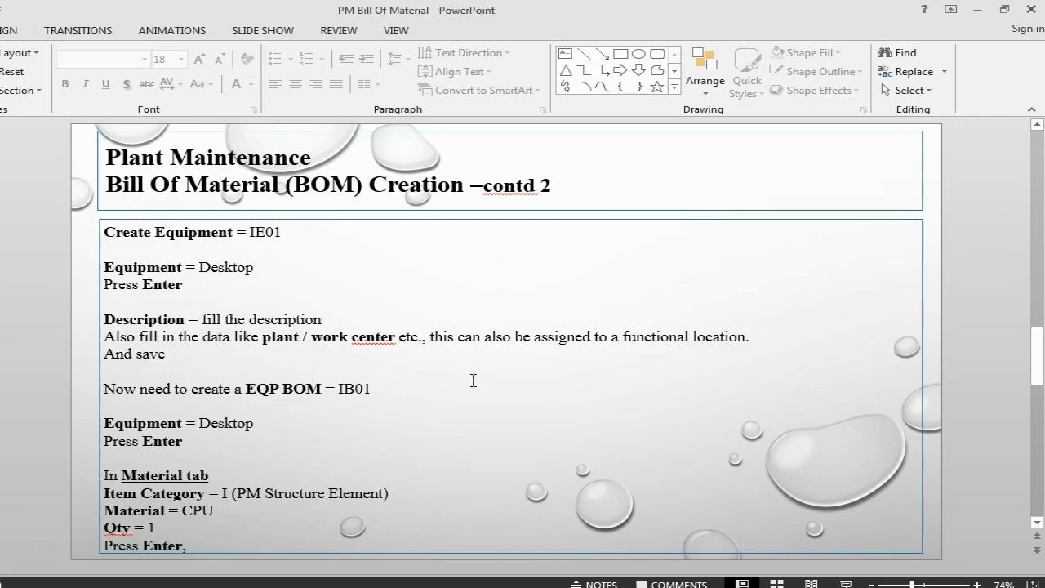
key(alt+Tab)
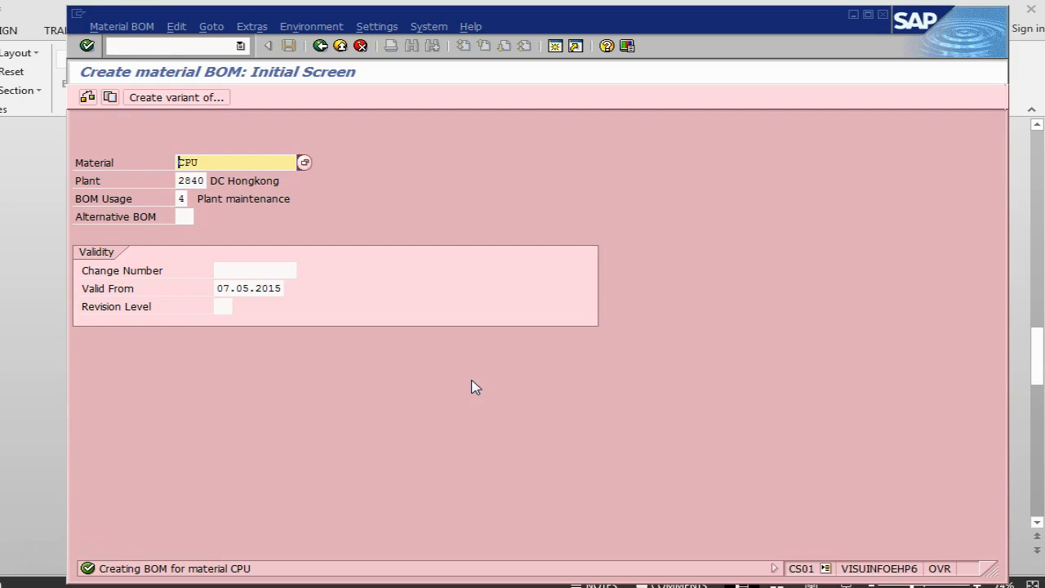
click(181, 46)
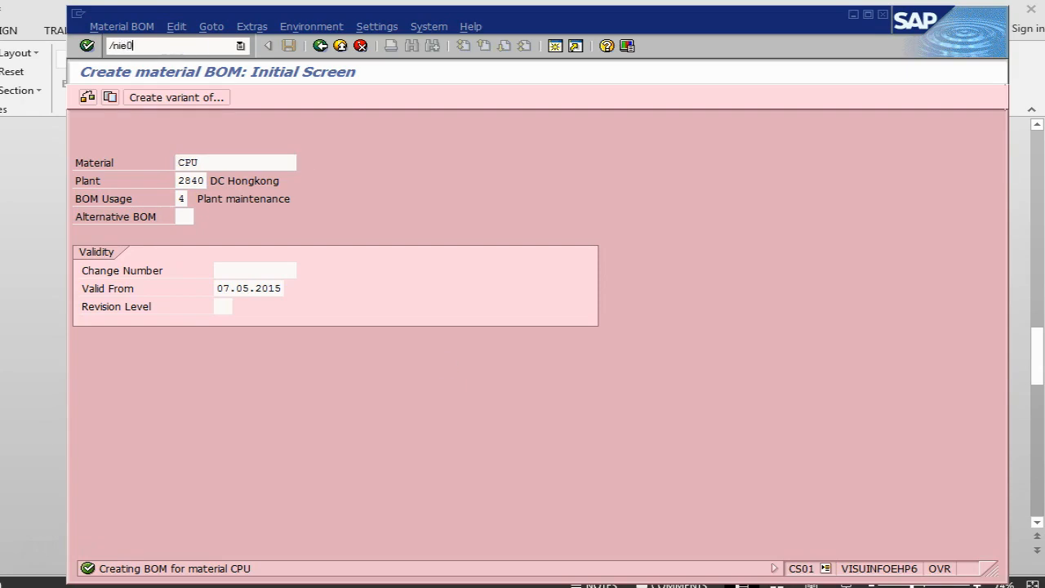
text(/nie01)
key(Return)
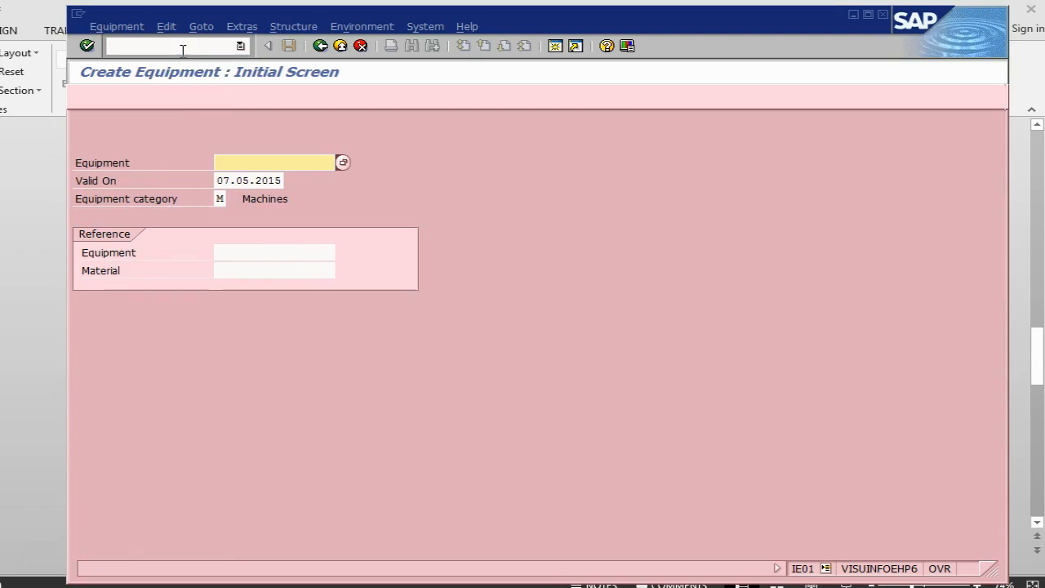
- Enter DESKtop1 as the new equipment's identifier and proceed to its general data
text(de)
key(Down)
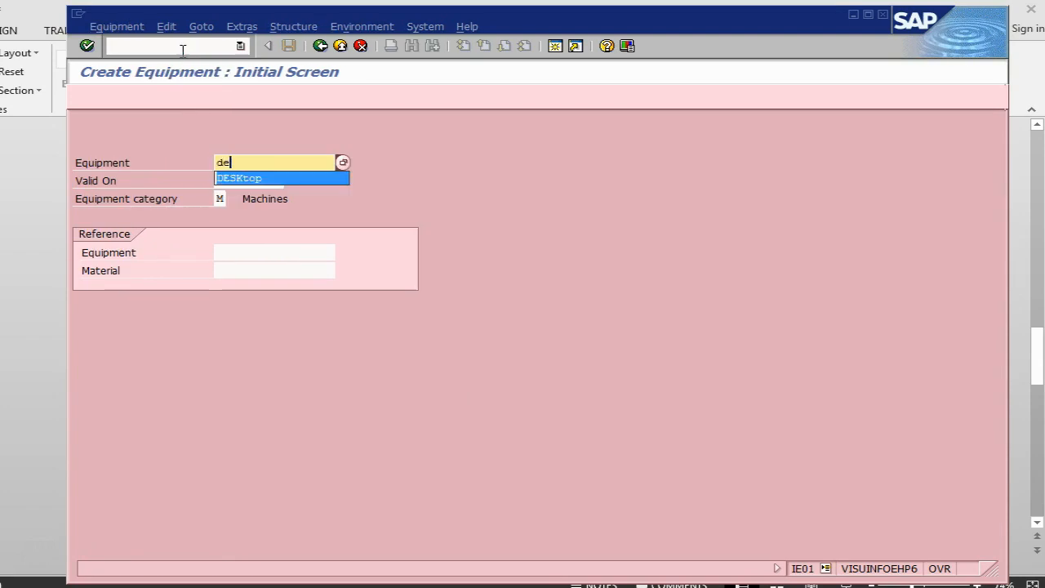
key(Return)
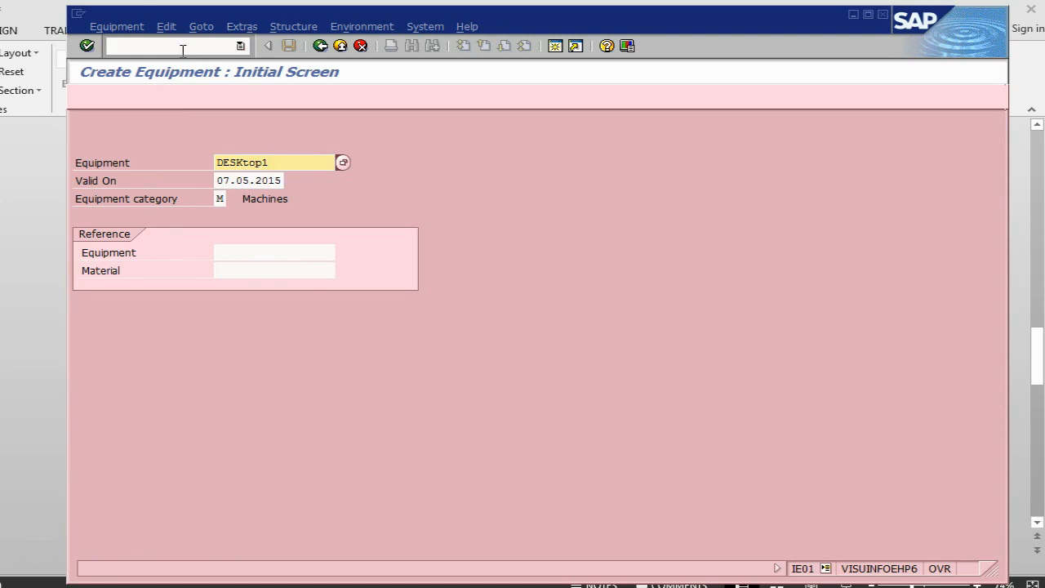
key(Return)
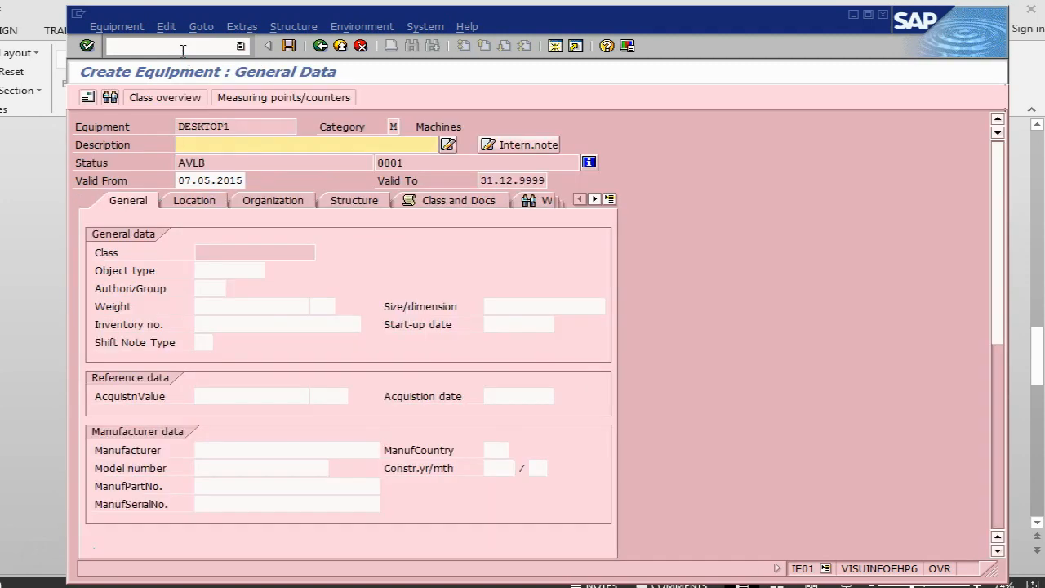
- Describe the equipment as Desktop PC and look up object type IT120 (Personal Computer) to assign it in the general data
text(desktop)
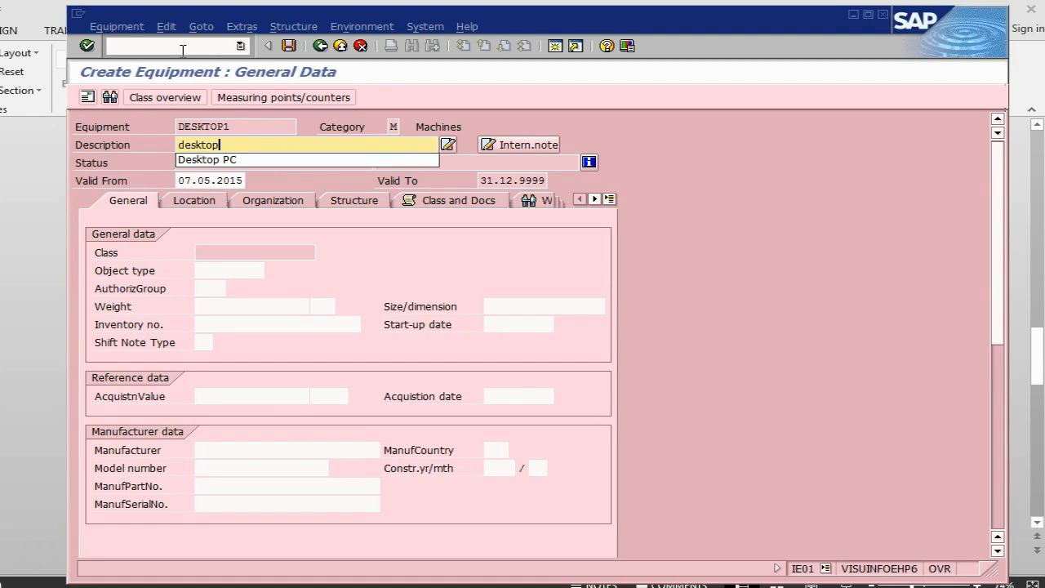
click(219, 160)
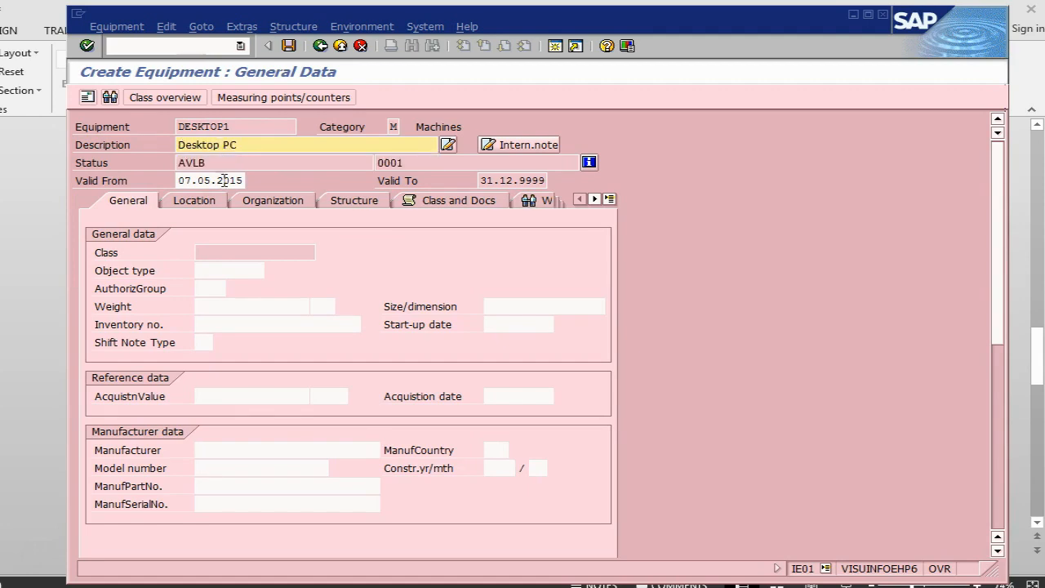
click(228, 274)
click(273, 271)
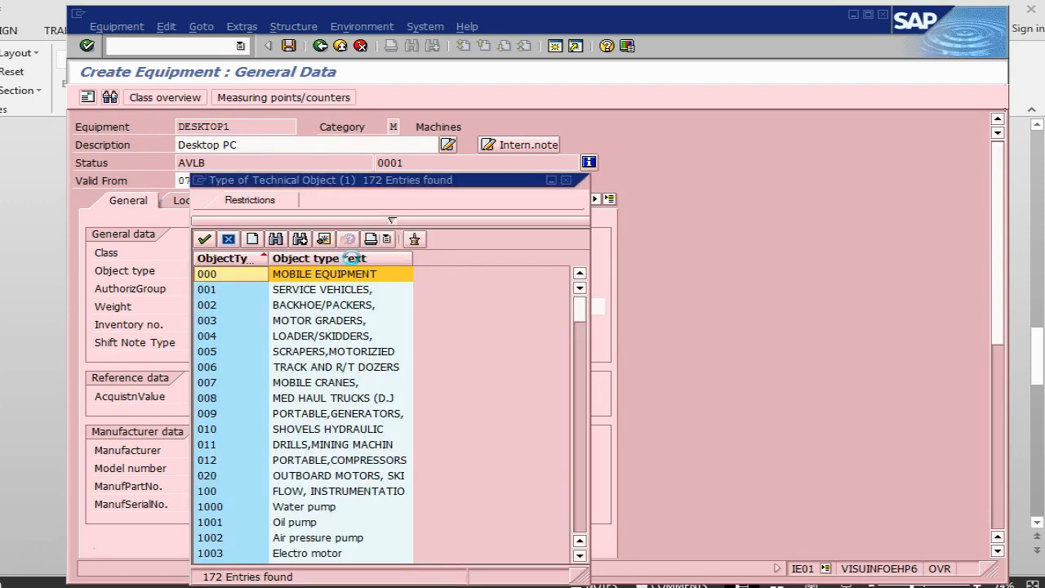
click(339, 258)
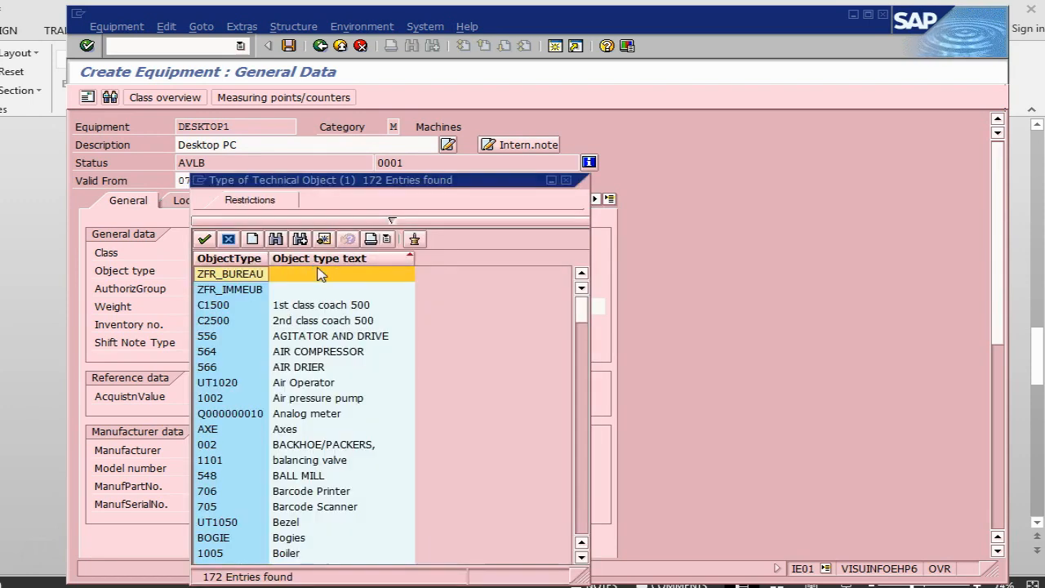
click(276, 241)
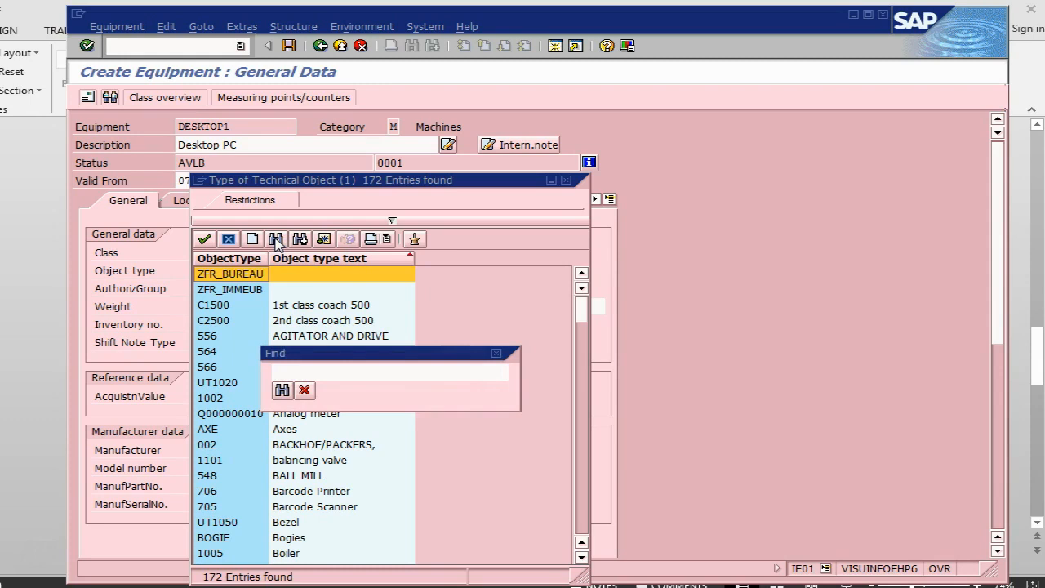
key(Return)
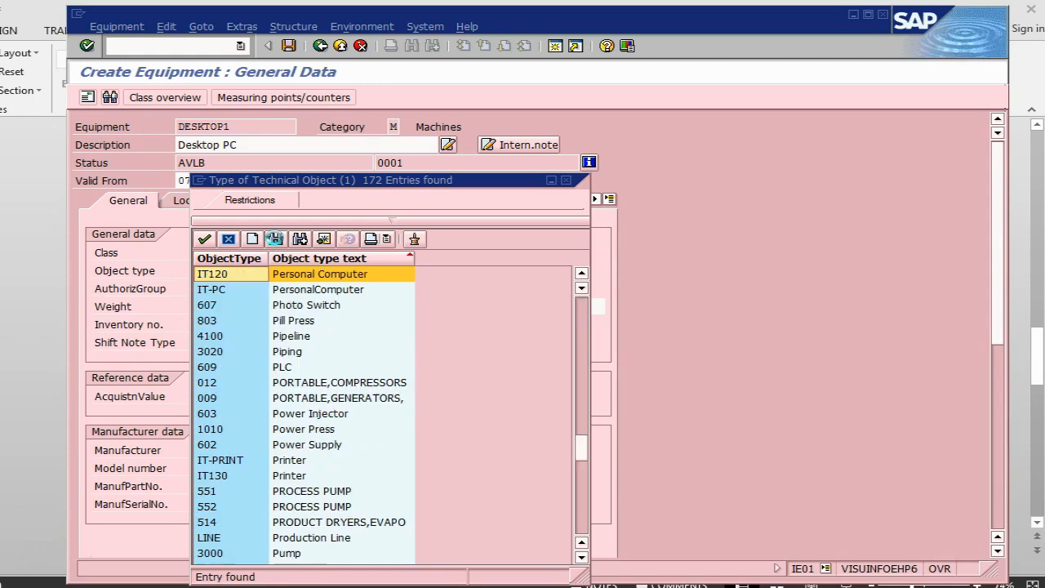
double_click(328, 276)
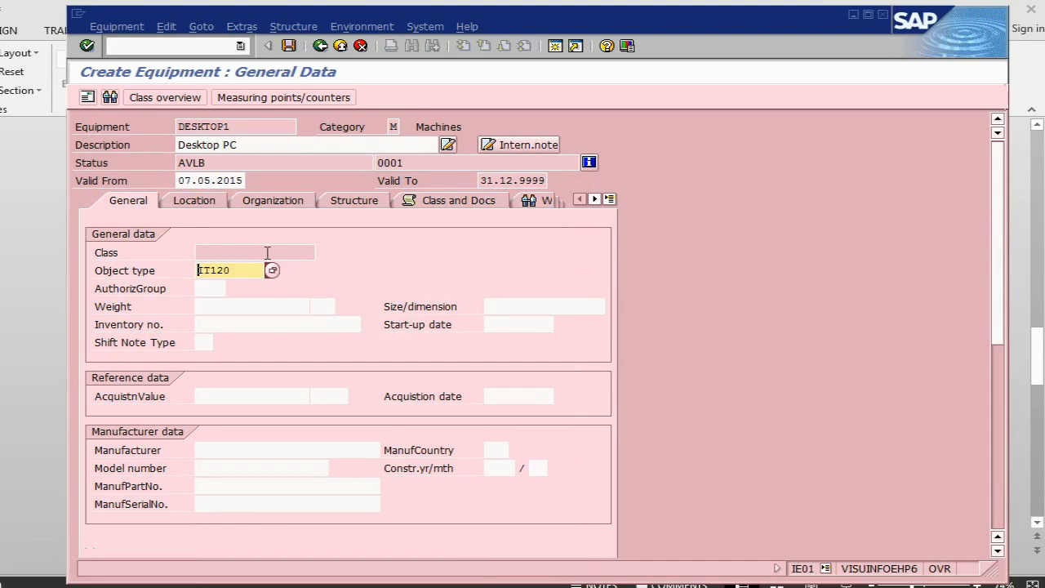
- Check the PowerPoint instructions, then set the equipment's maintenance plant to 2840 and fill in the work center in SAP's location data
key(alt+Tab)
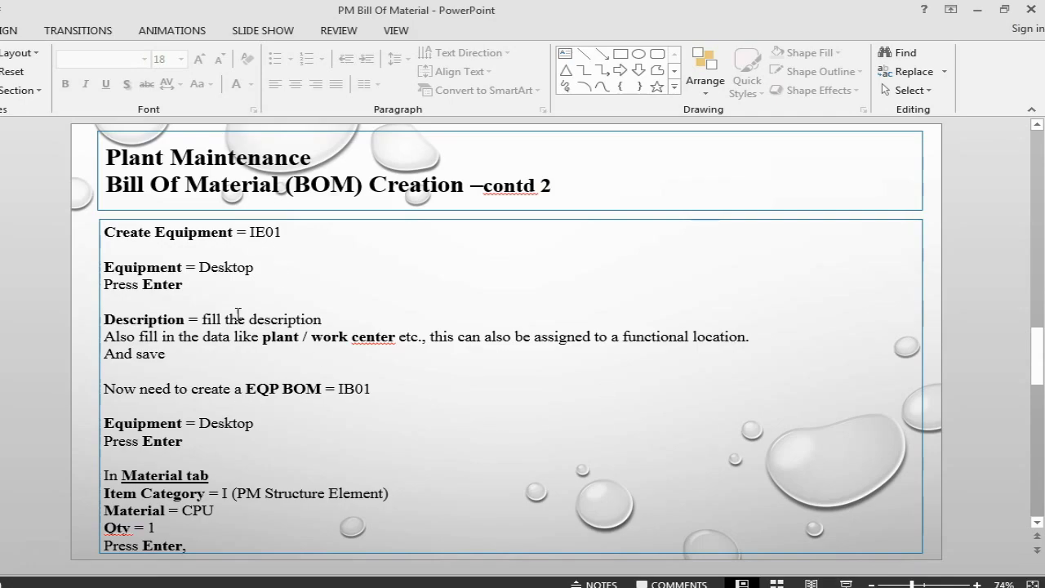
key(alt+Tab)
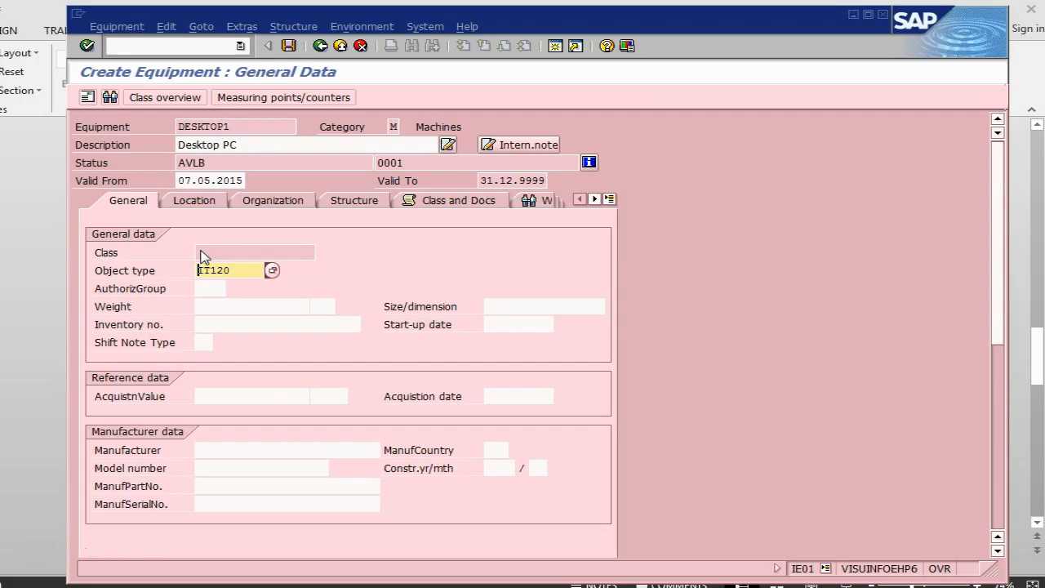
click(209, 202)
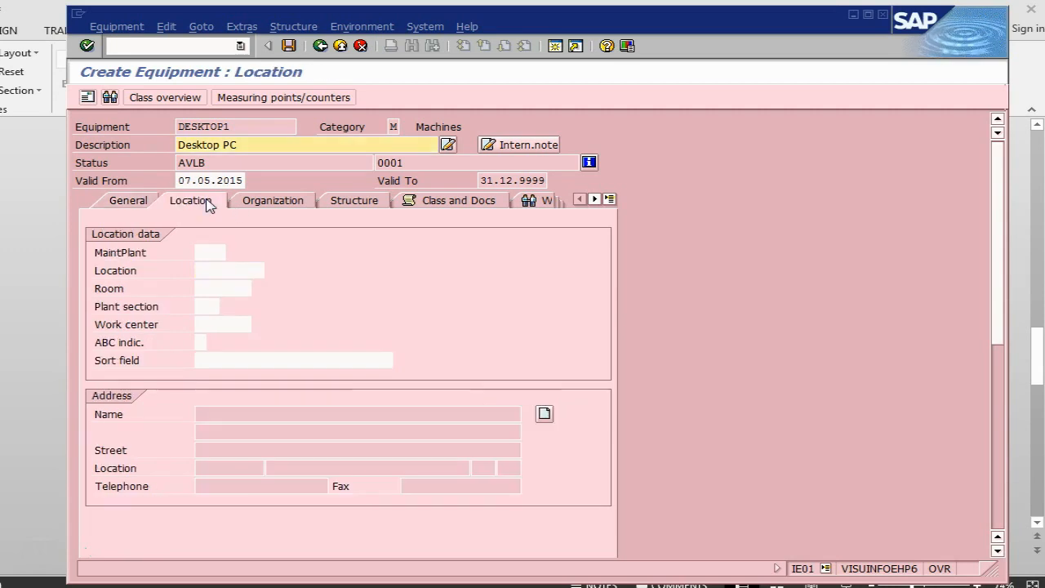
click(212, 254)
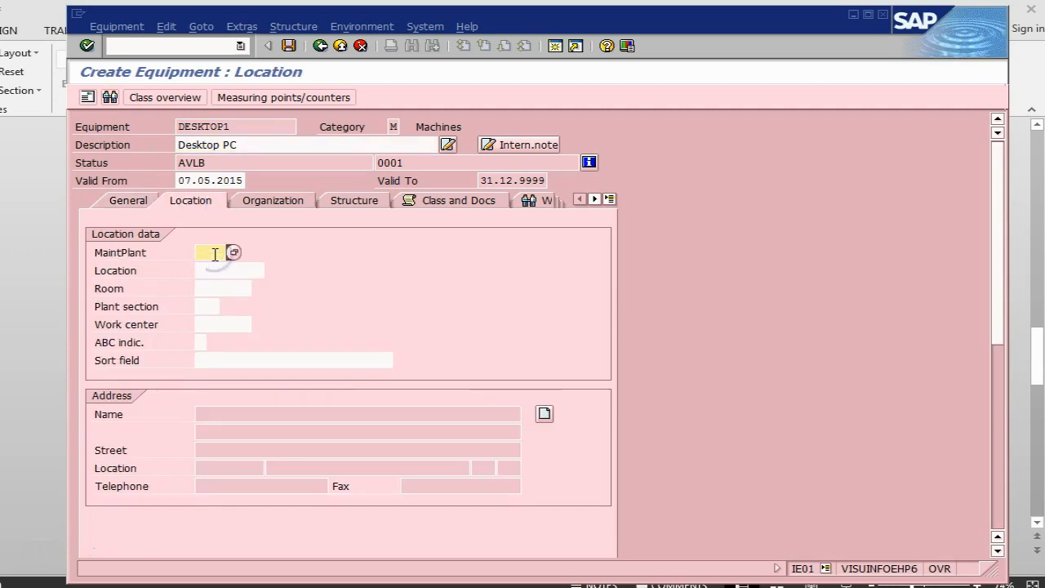
click(213, 253)
click(218, 269)
click(218, 322)
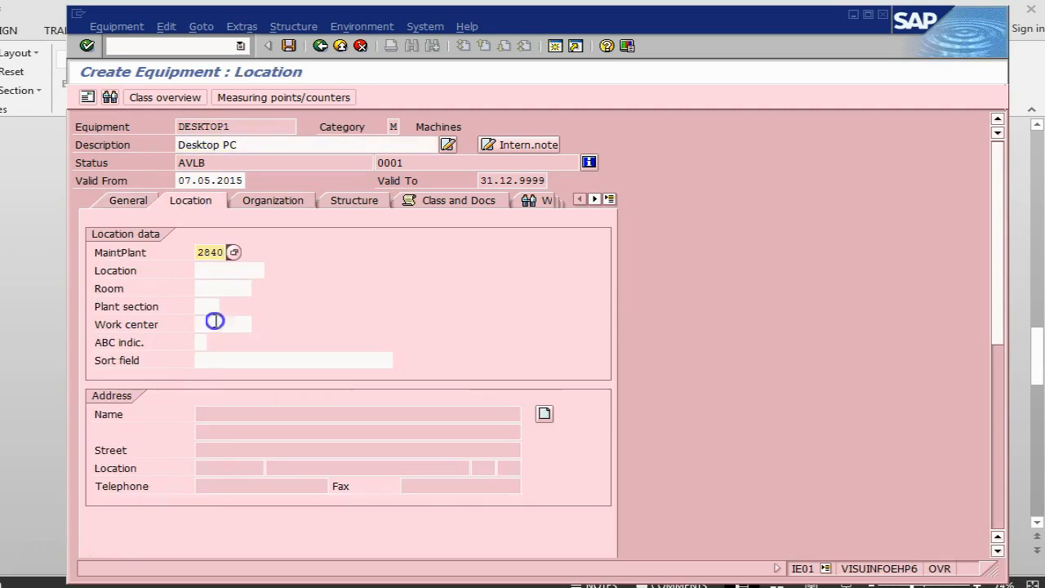
click(231, 343)
- Set business area 1000 and main work center lathem in plant 2840 in the equipment's organization data
click(273, 202)
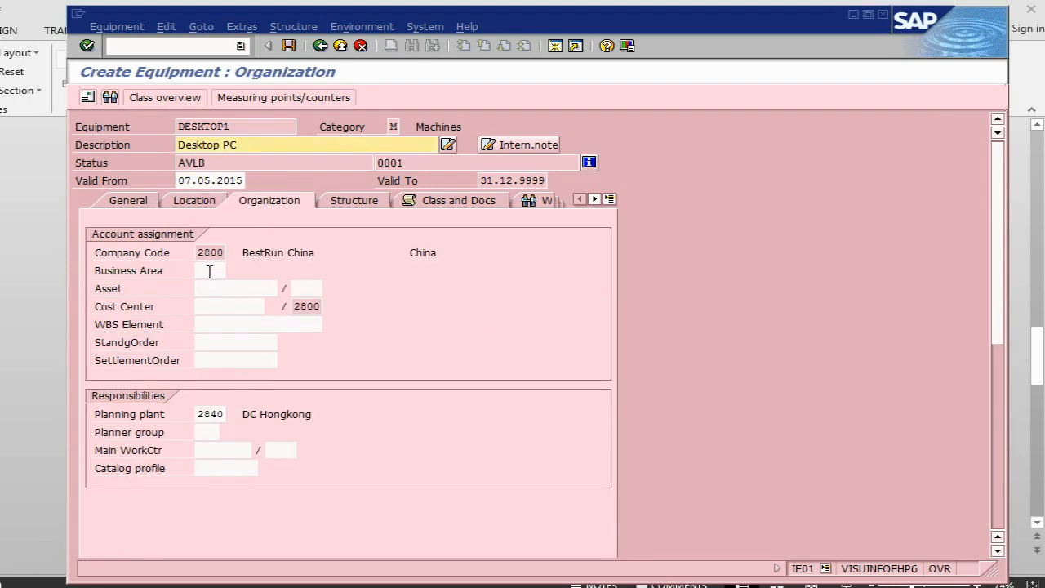
click(210, 271)
click(210, 271)
click(210, 282)
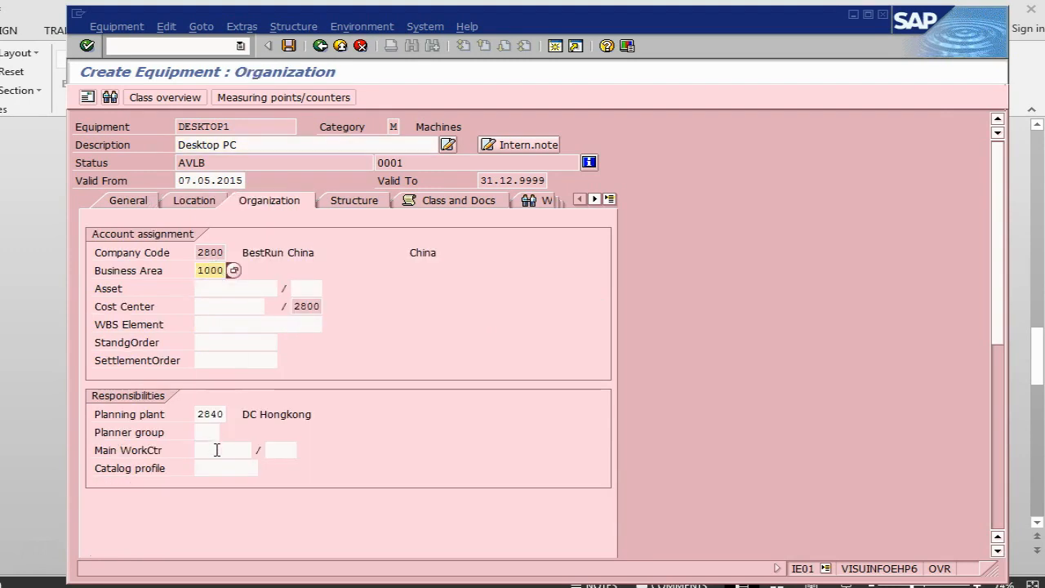
click(217, 450)
click(219, 464)
click(284, 450)
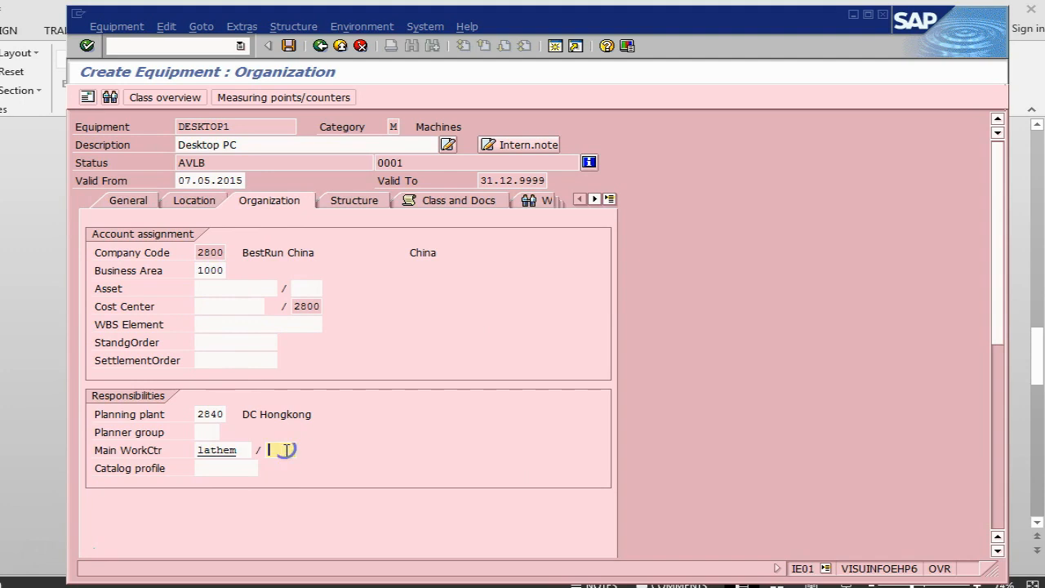
click(282, 467)
- Install the equipment at functional location 2840-PRD-PM-02 in its structure data and save the equipment
click(347, 208)
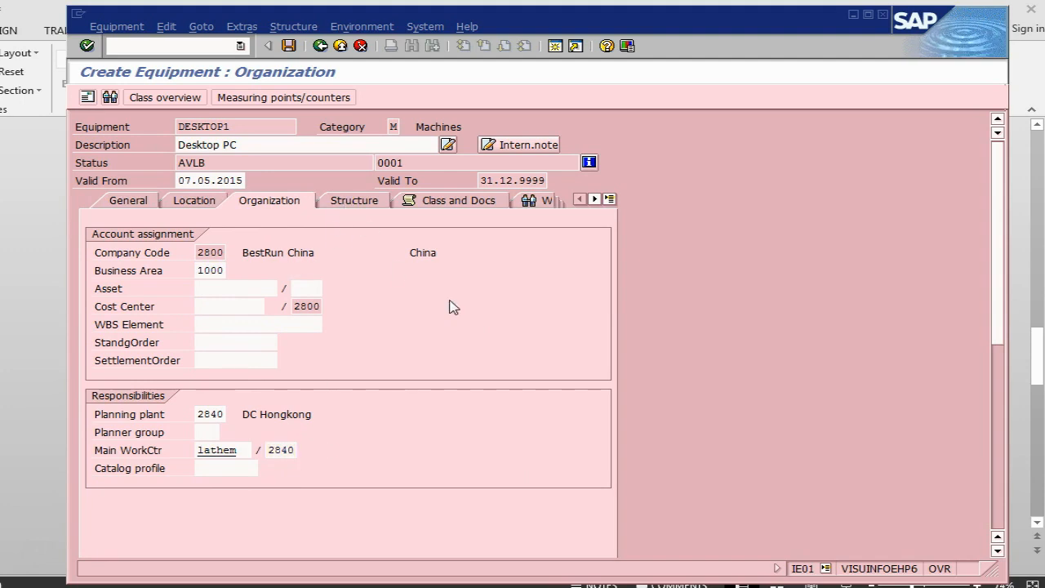
click(592, 256)
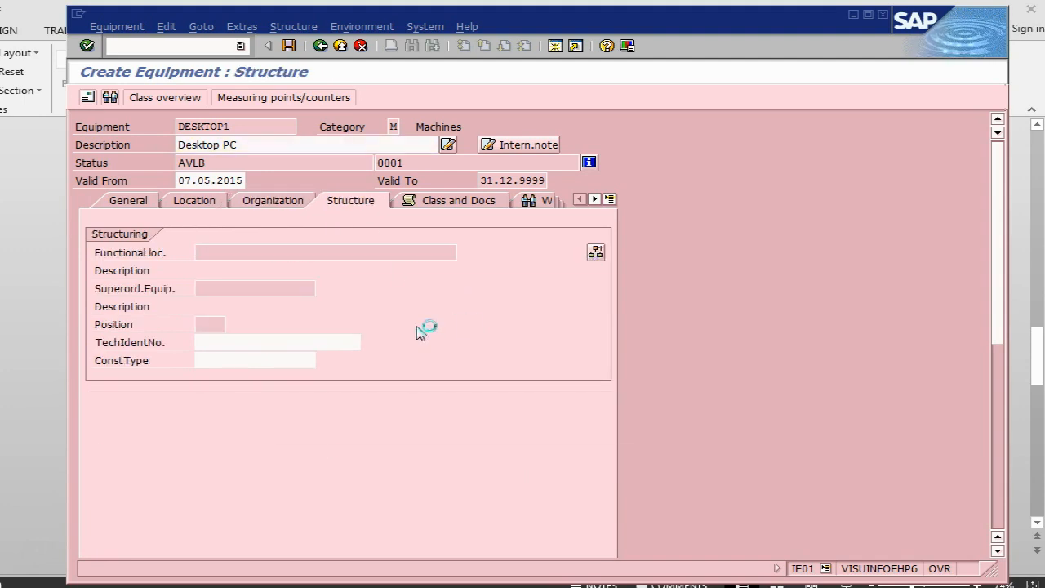
key(BackSpace)
click(300, 328)
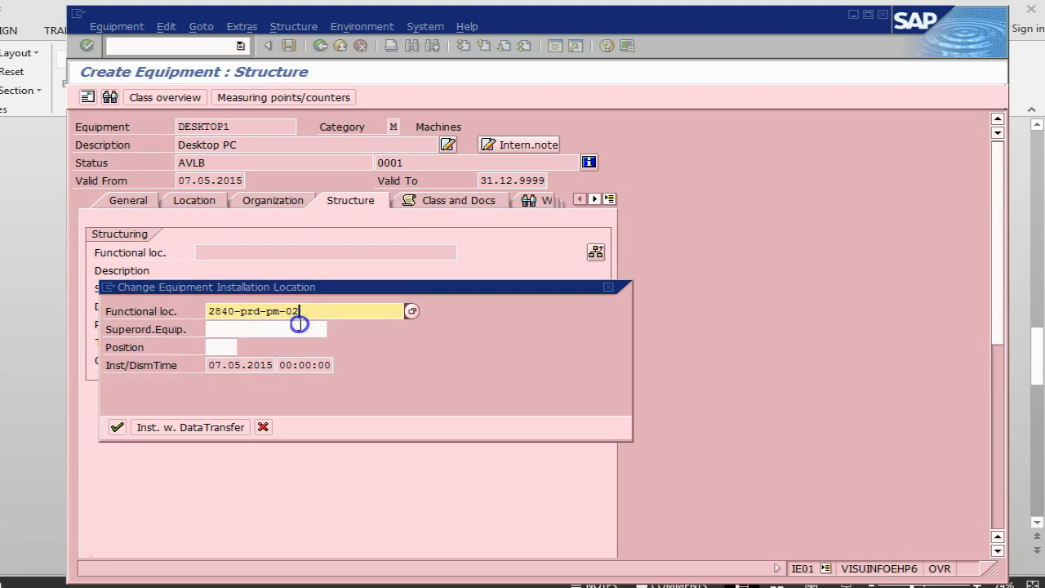
click(117, 427)
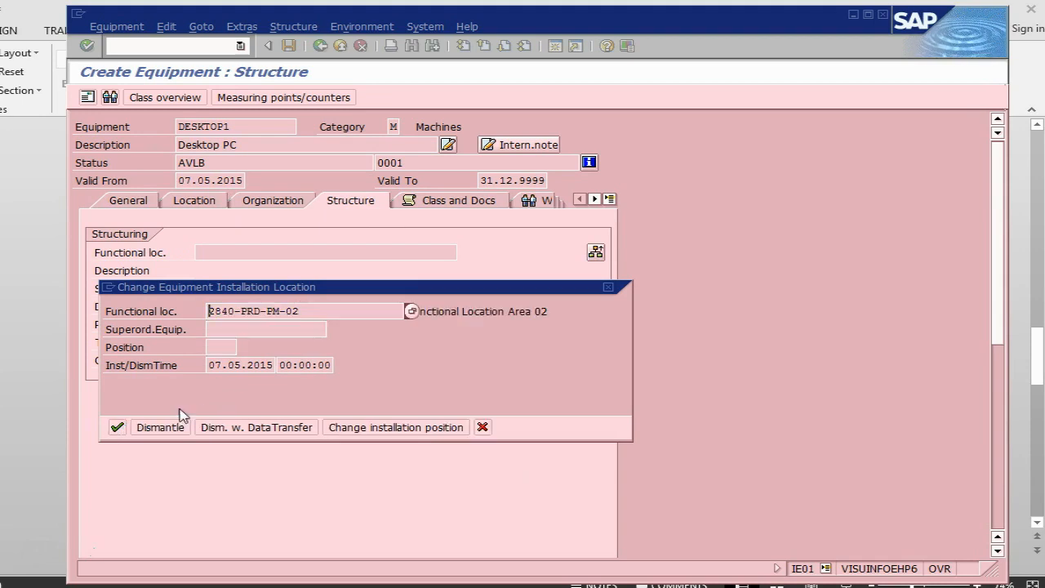
click(116, 427)
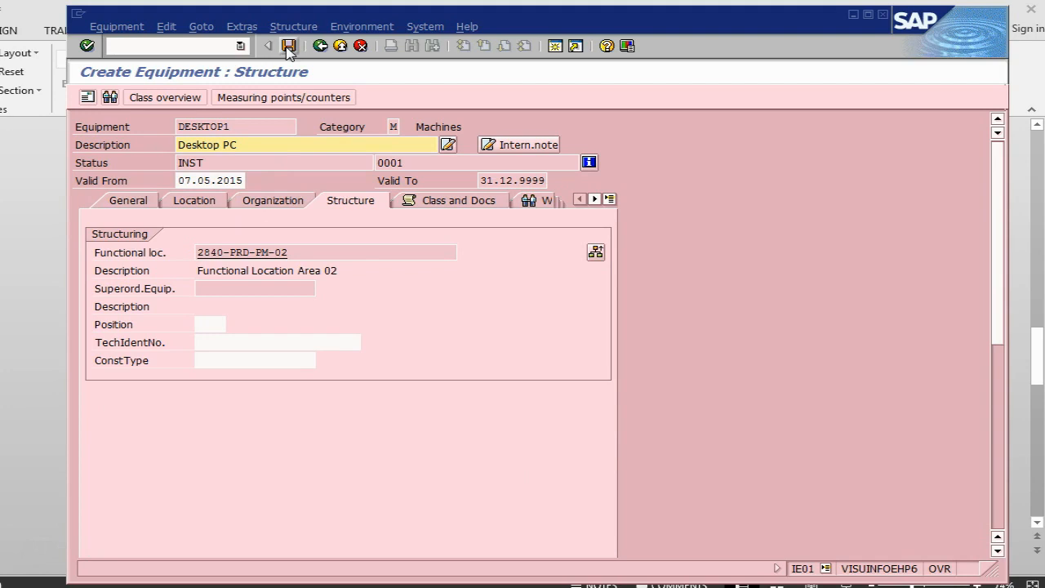
click(289, 46)
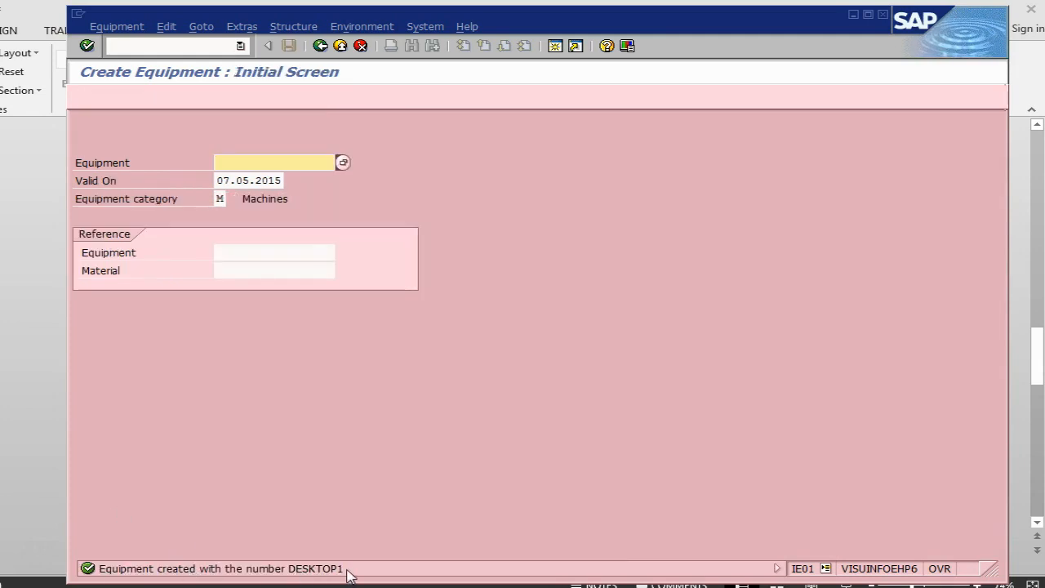
- Check the PowerPoint slide for the equipment BOM transaction and start it in SAP with /nib01
click(24, 511)
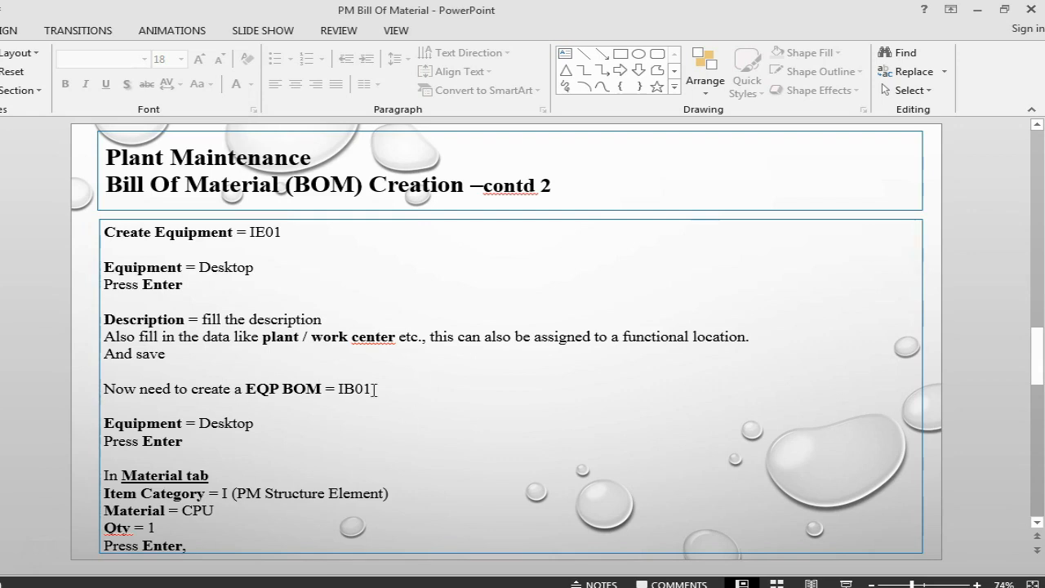
key(alt+Tab)
click(164, 46)
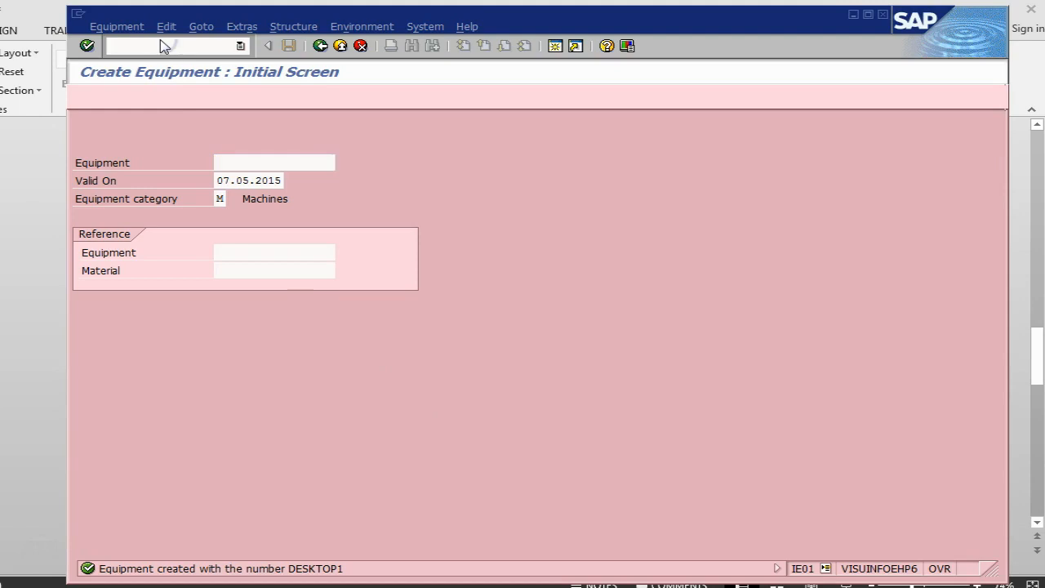
text(/nib01)
key(Return)
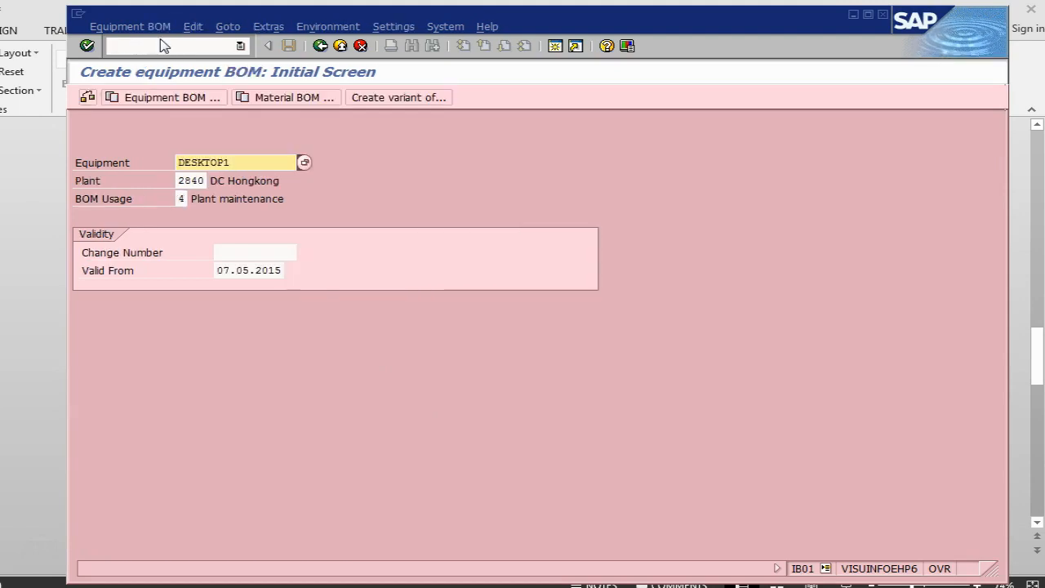
- Consult the PowerPoint slide and proceed in SAP with the plant maintenance BOM for equipment DESKTOP1 in plant 2840
key(alt+Tab)
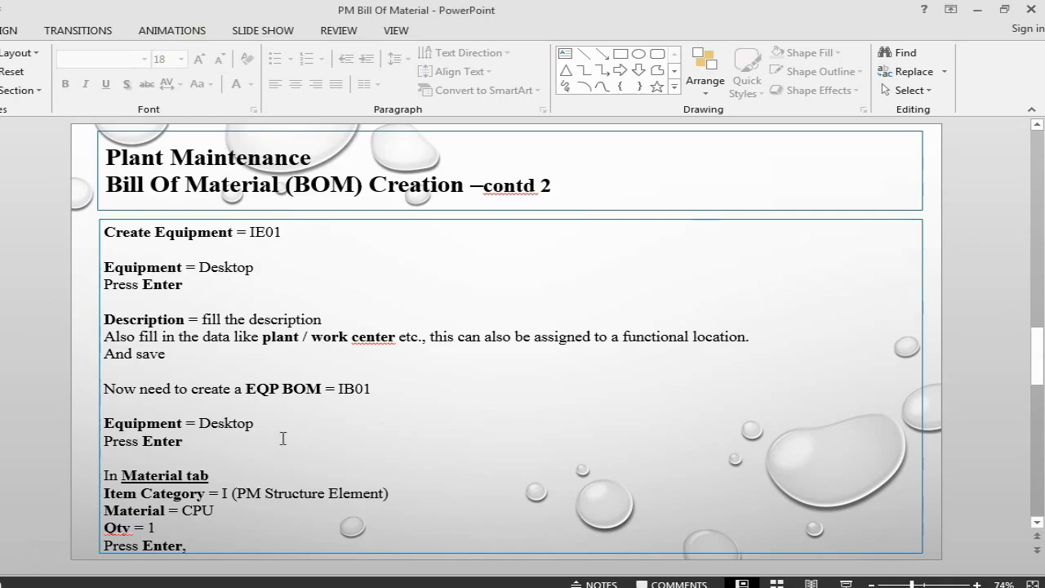
key(alt+Tab)
key(Return)
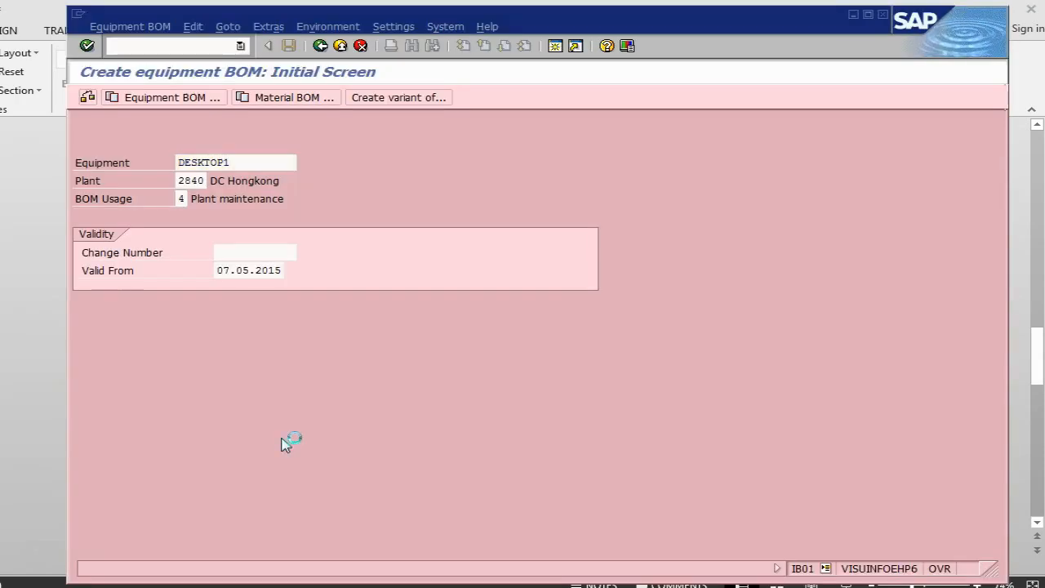
- Read the item instructions in PowerPoint and set item 0010's category to I (PM structure element) in SAP
key(alt+Tab)
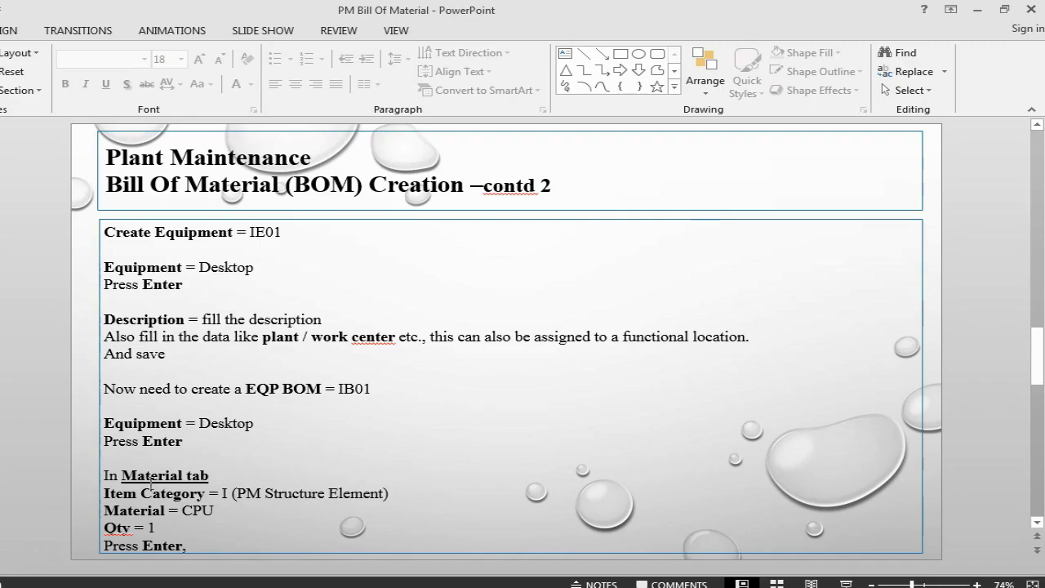
key(alt+Tab)
key(alt+Tab)
key(alt+Tab)
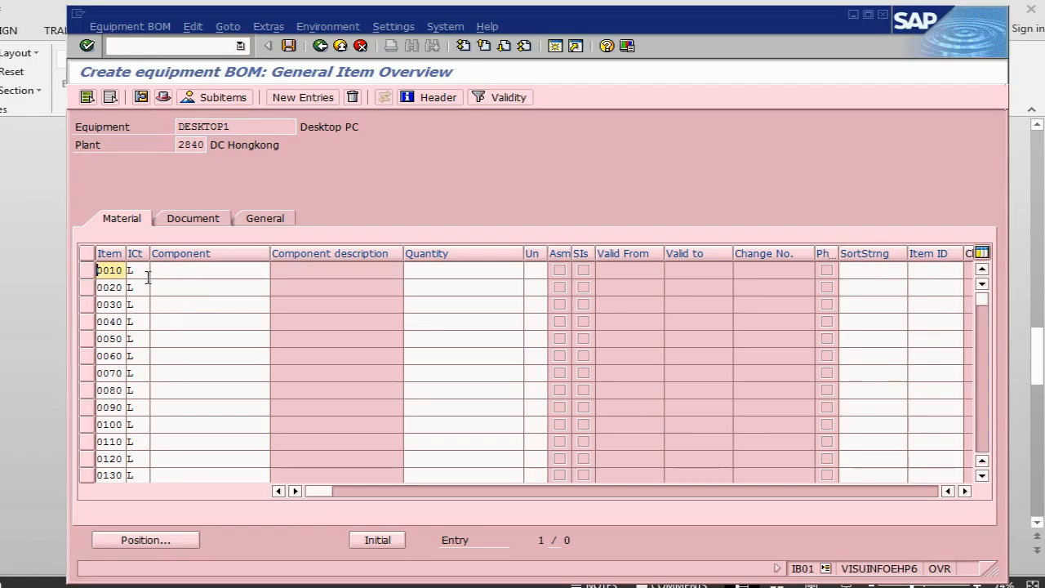
click(141, 268)
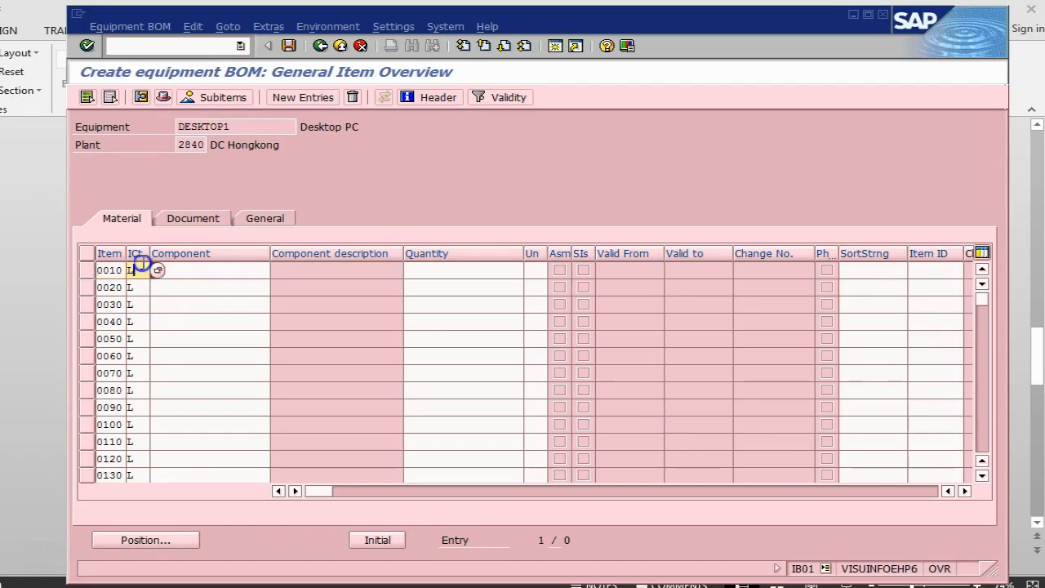
click(183, 276)
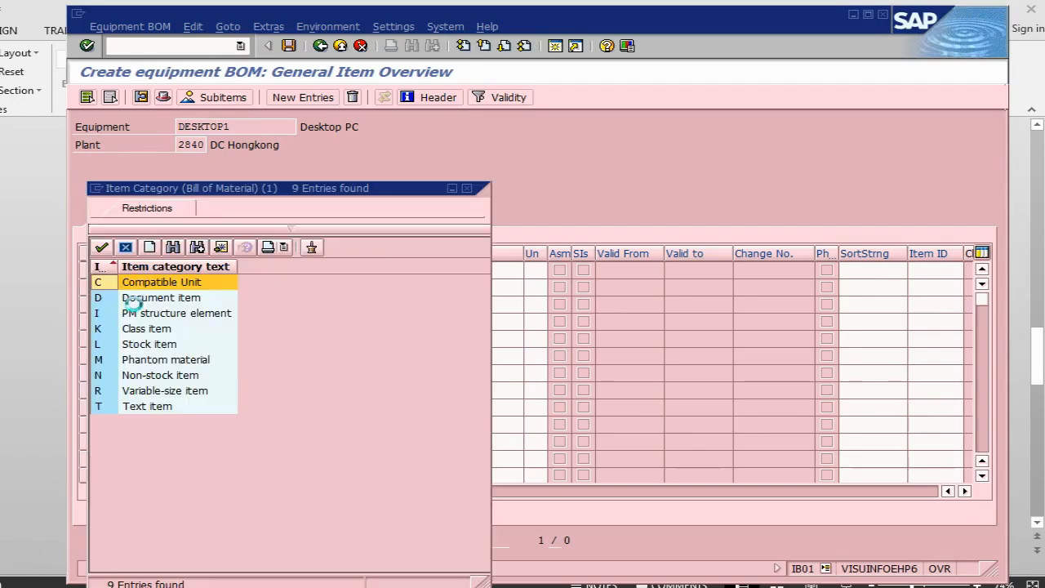
double_click(170, 313)
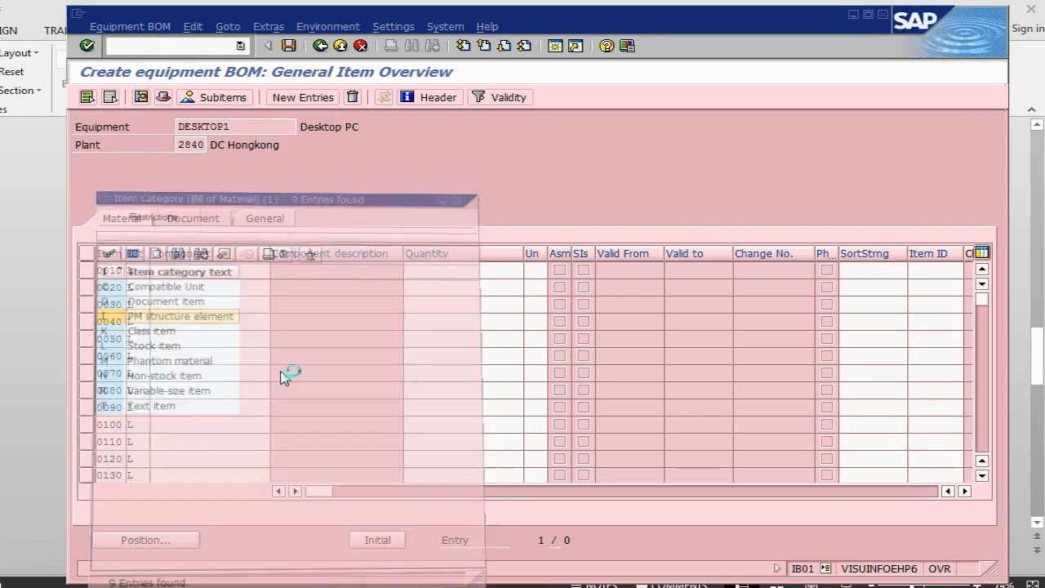
- Enter component cpu with quantity 1 for item 0010 in SAP, checking the PowerPoint slide before and after the entry
click(181, 270)
key(alt+Tab)
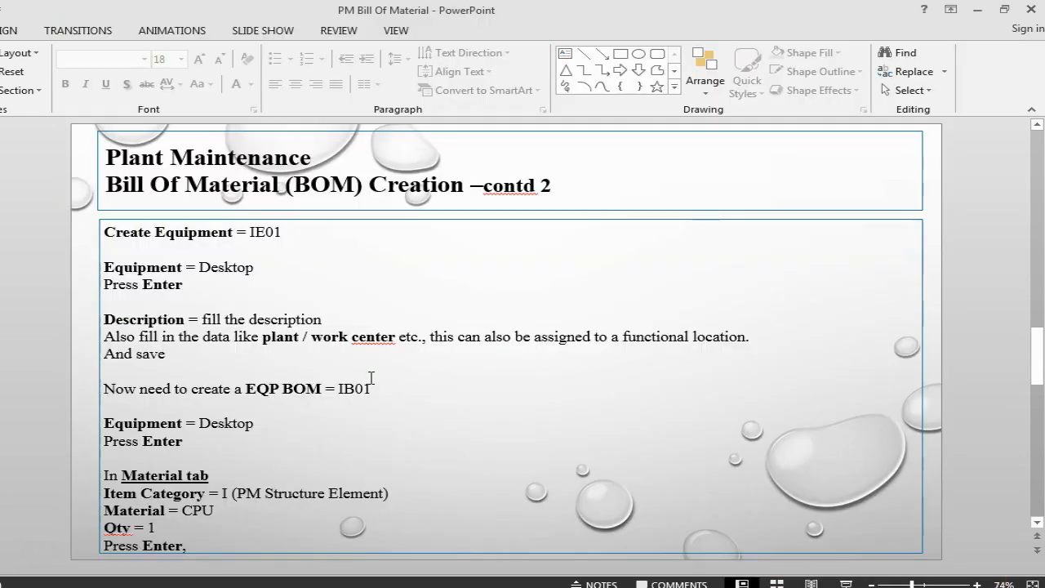
key(alt+Tab)
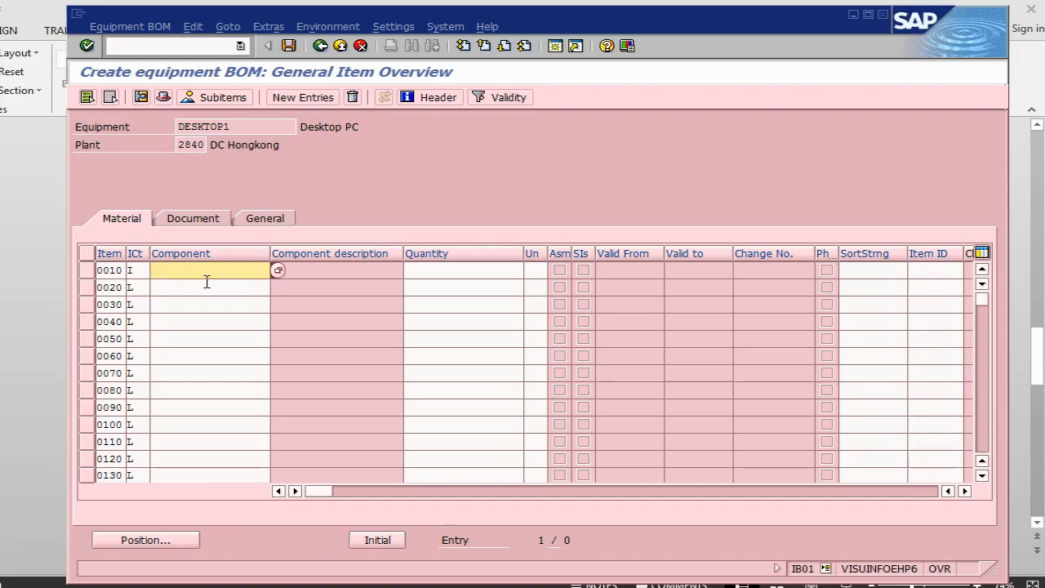
text(cp)
click(209, 285)
click(466, 274)
text(1)
key(Return)
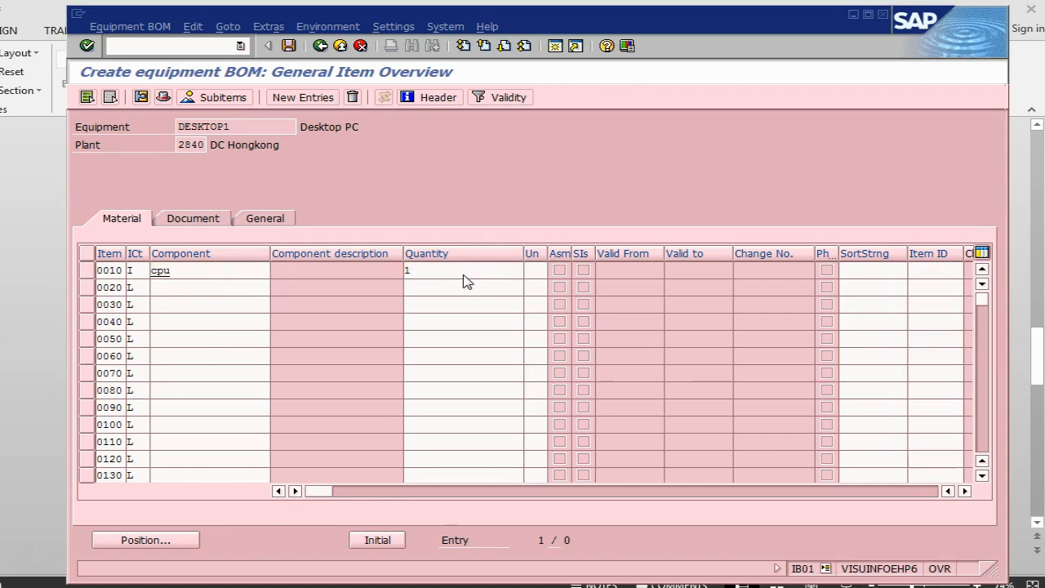
key(alt+Tab)
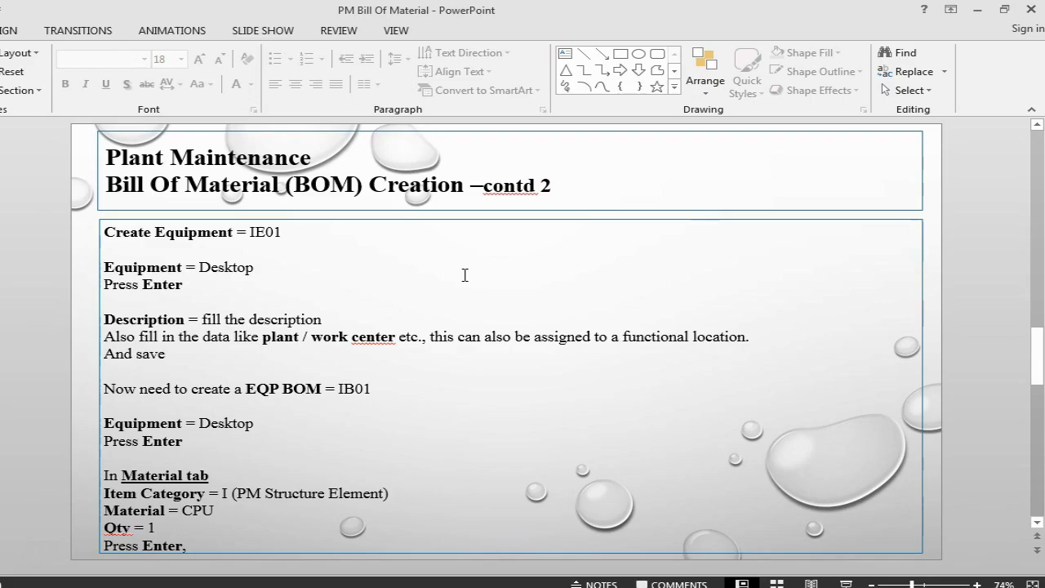
- Review the next PowerPoint slide on BOM creation, then save the equipment BOM for DESKTOP1 in SAP
key(alt+Tab)
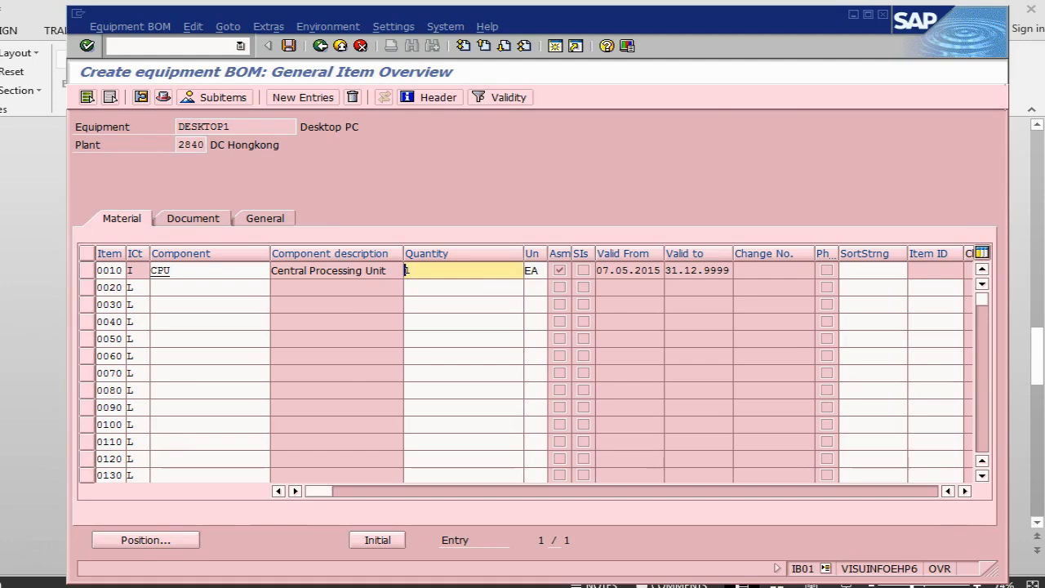
key(alt+Tab)
scroll(338, 410, down, 1)
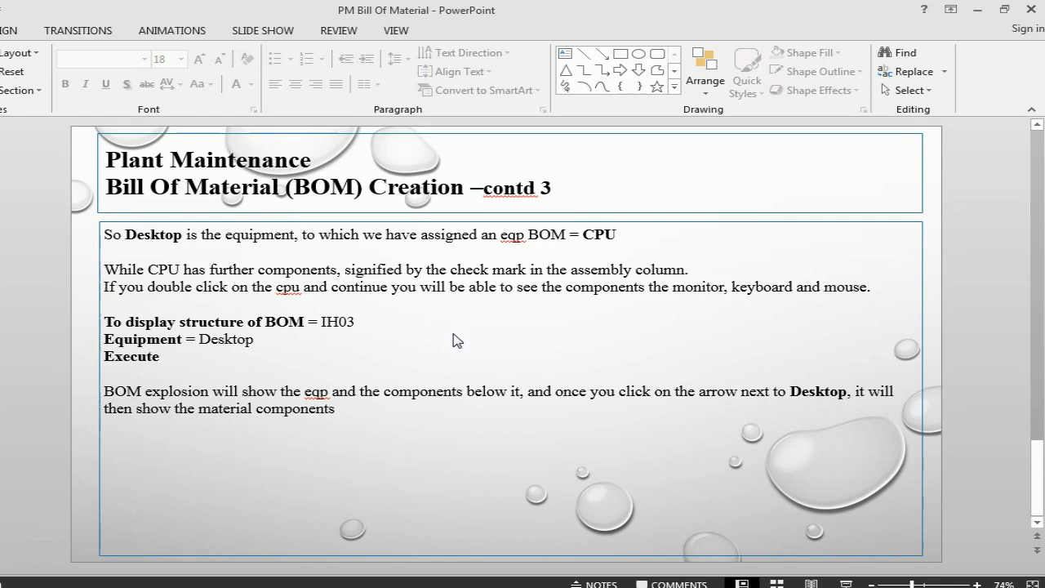
key(alt+Tab)
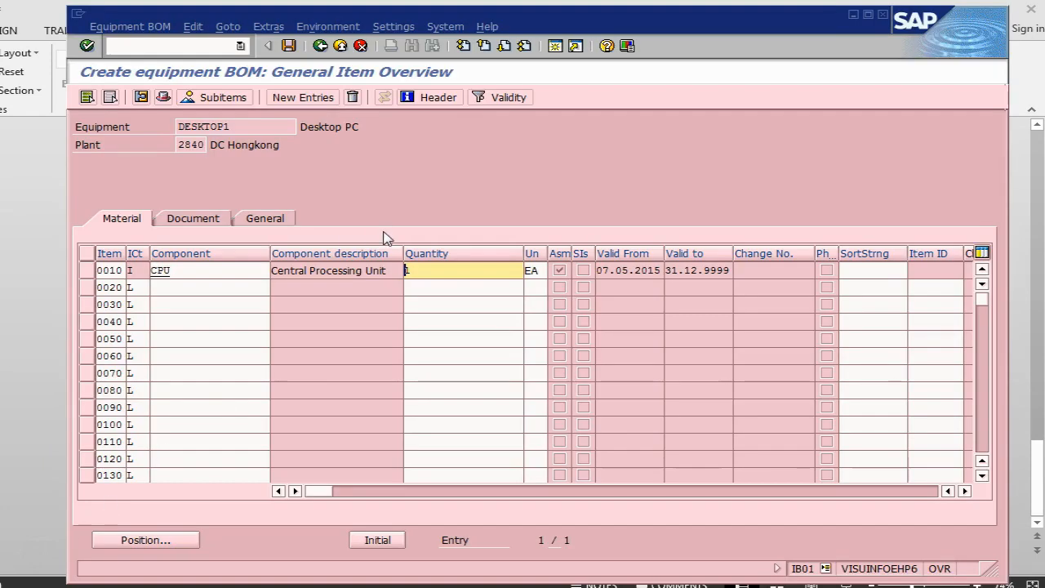
click(290, 47)
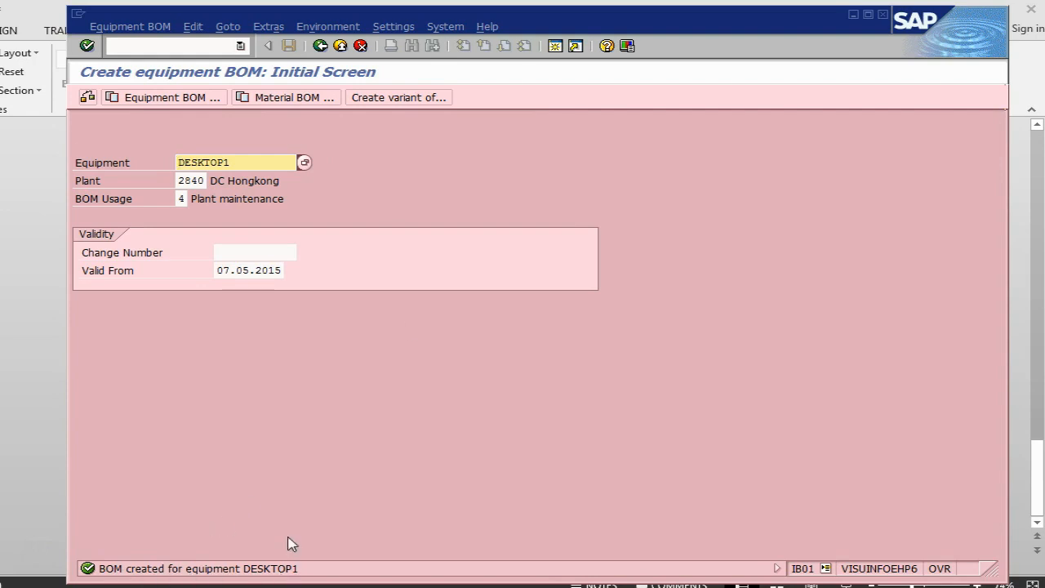
- Check the PowerPoint slide for the BOM structure display transaction and start IH03 in SAP
key(alt+Tab)
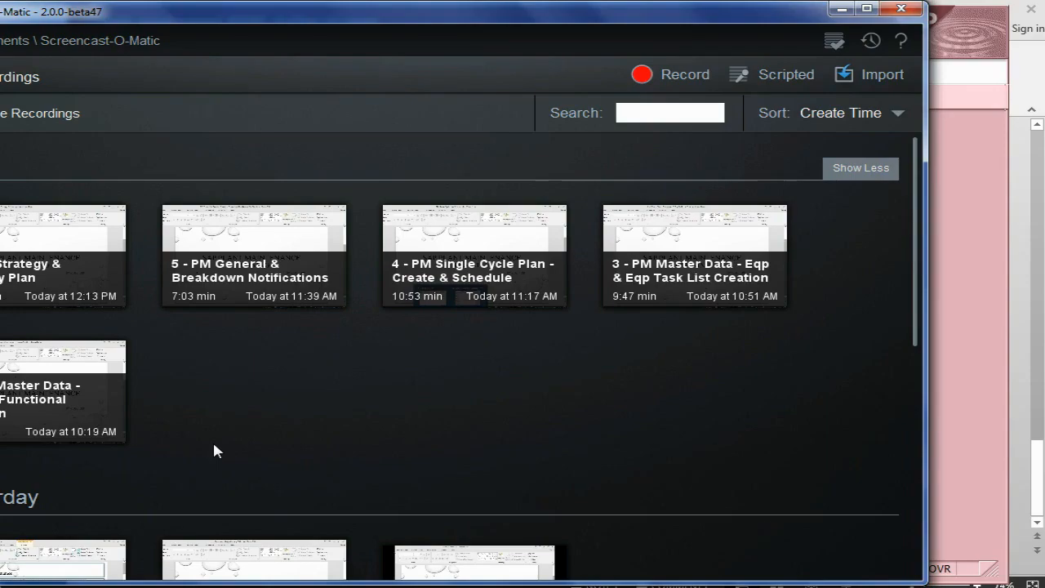
key(alt+Tab)
key(alt+Tab)
key(alt+Tab)
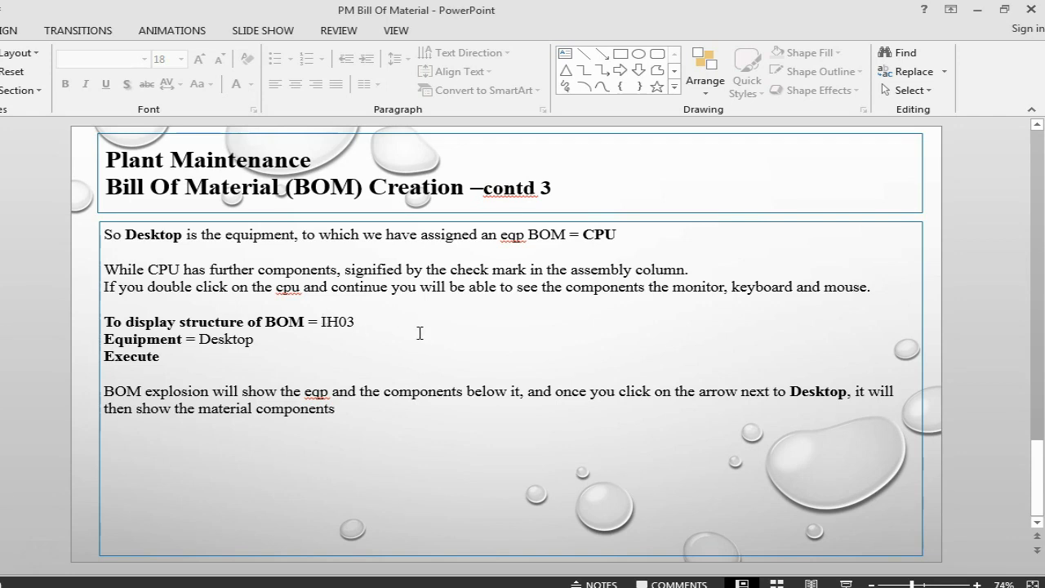
key(alt+Tab)
click(161, 46)
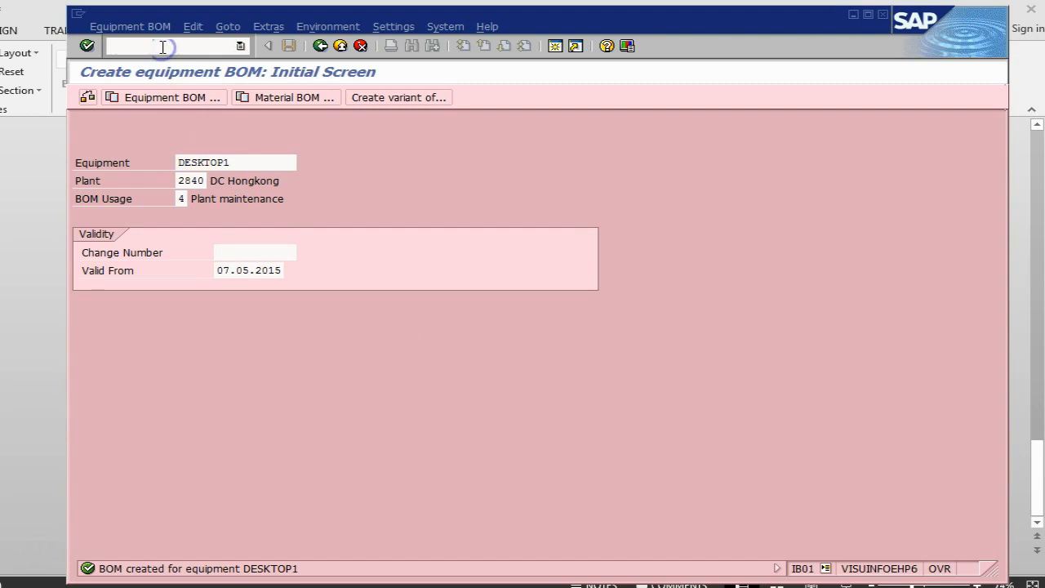
text(/nih03)
key(Return)
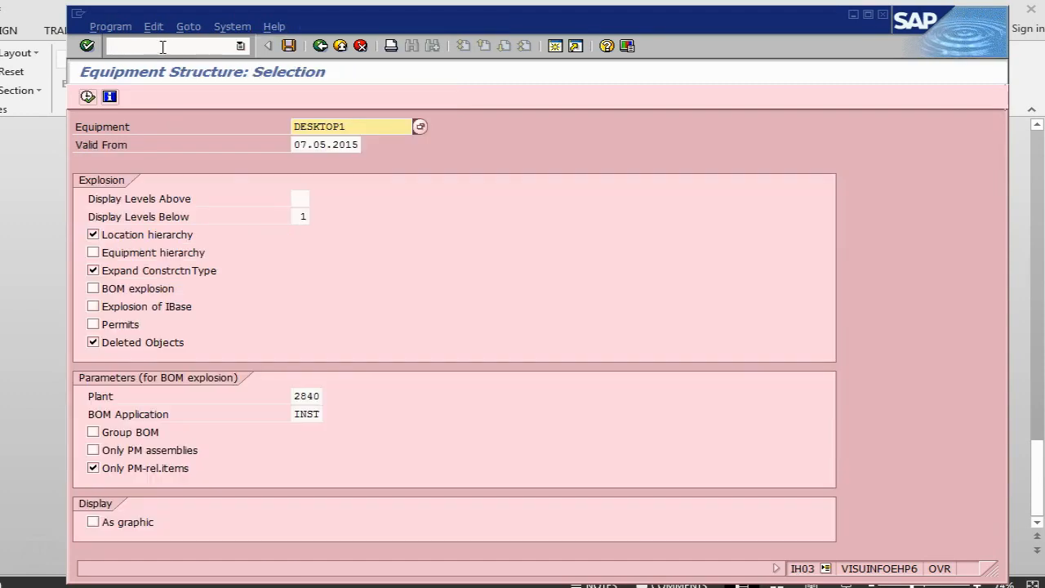
- Display the structure of equipment DESKTOP1 with BOM explosion enabled and expand the CPU to its components
click(93, 288)
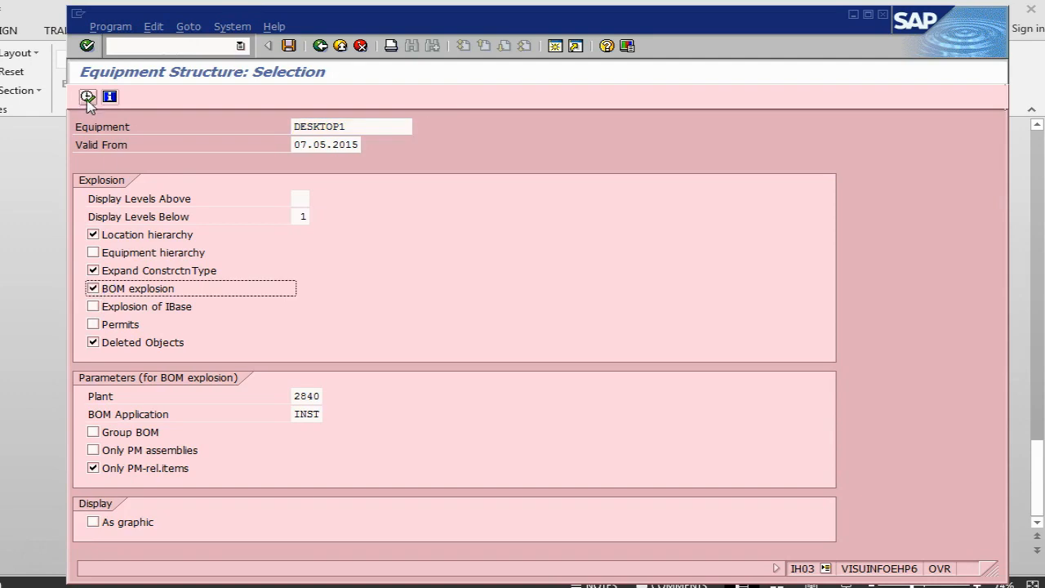
click(87, 97)
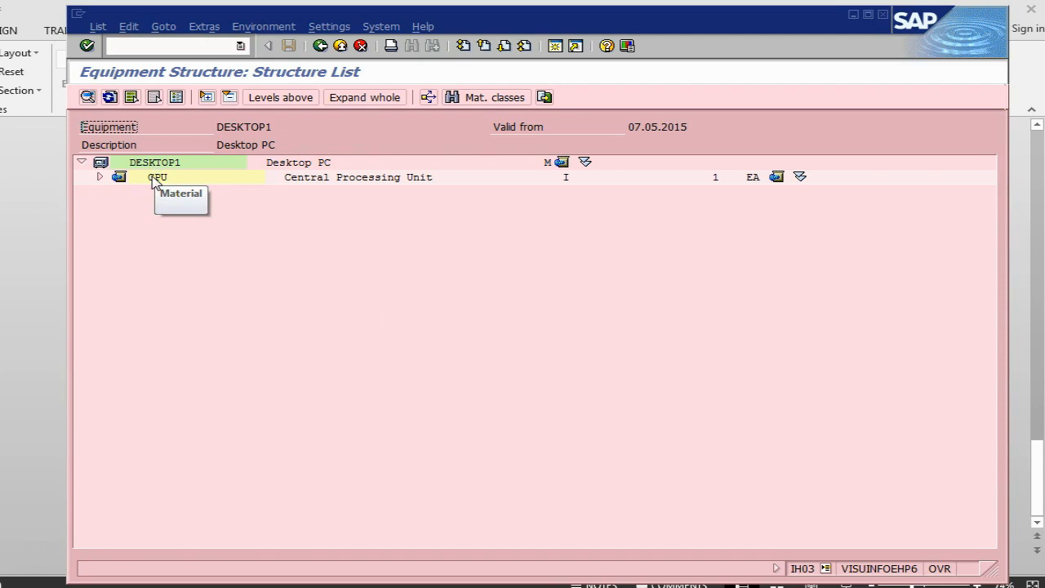
click(100, 178)
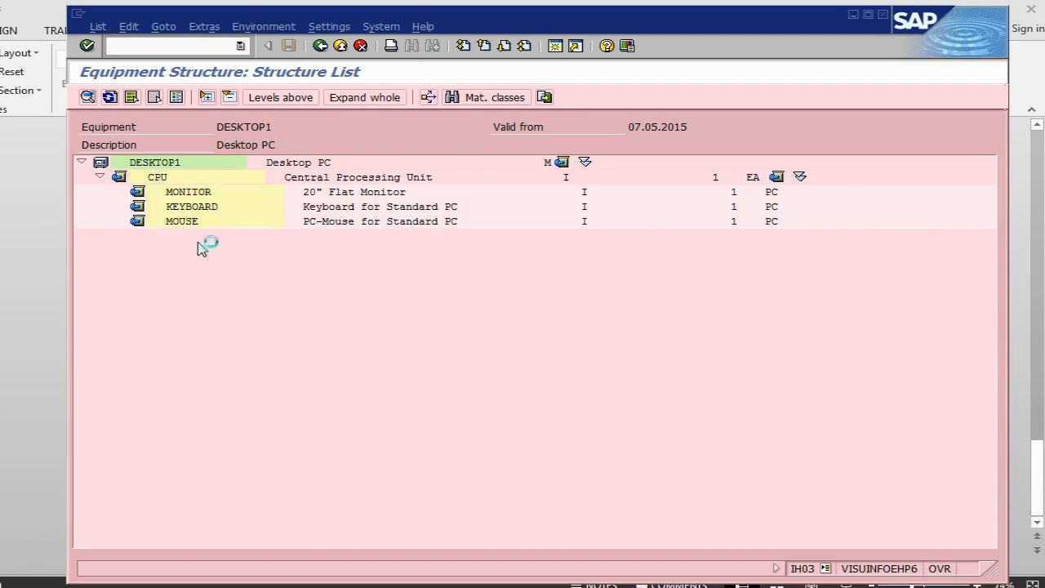